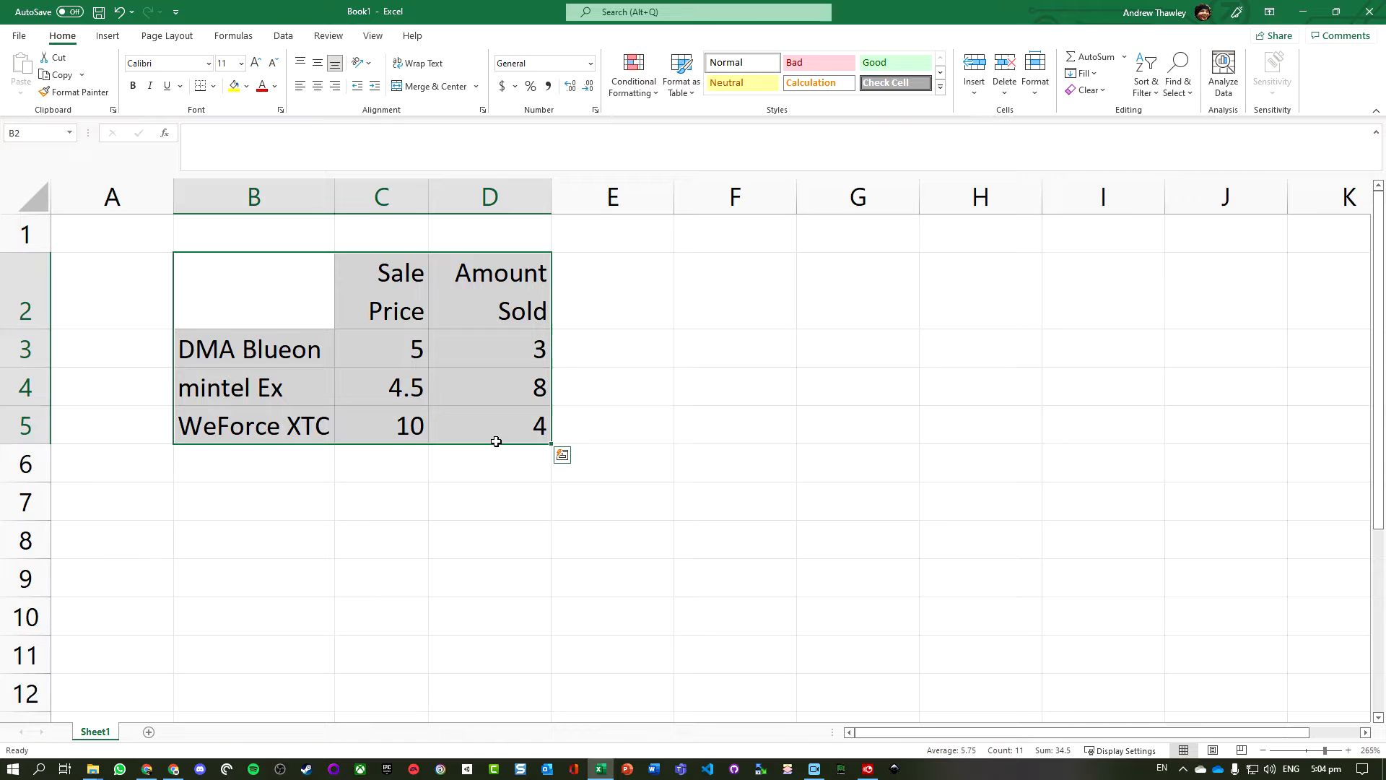
Examine the sale prices in C3:C5 and the amounts sold in D3:D5
left_click(412, 316)
left_click(414, 349)
left_click(410, 389)
left_click(411, 427)
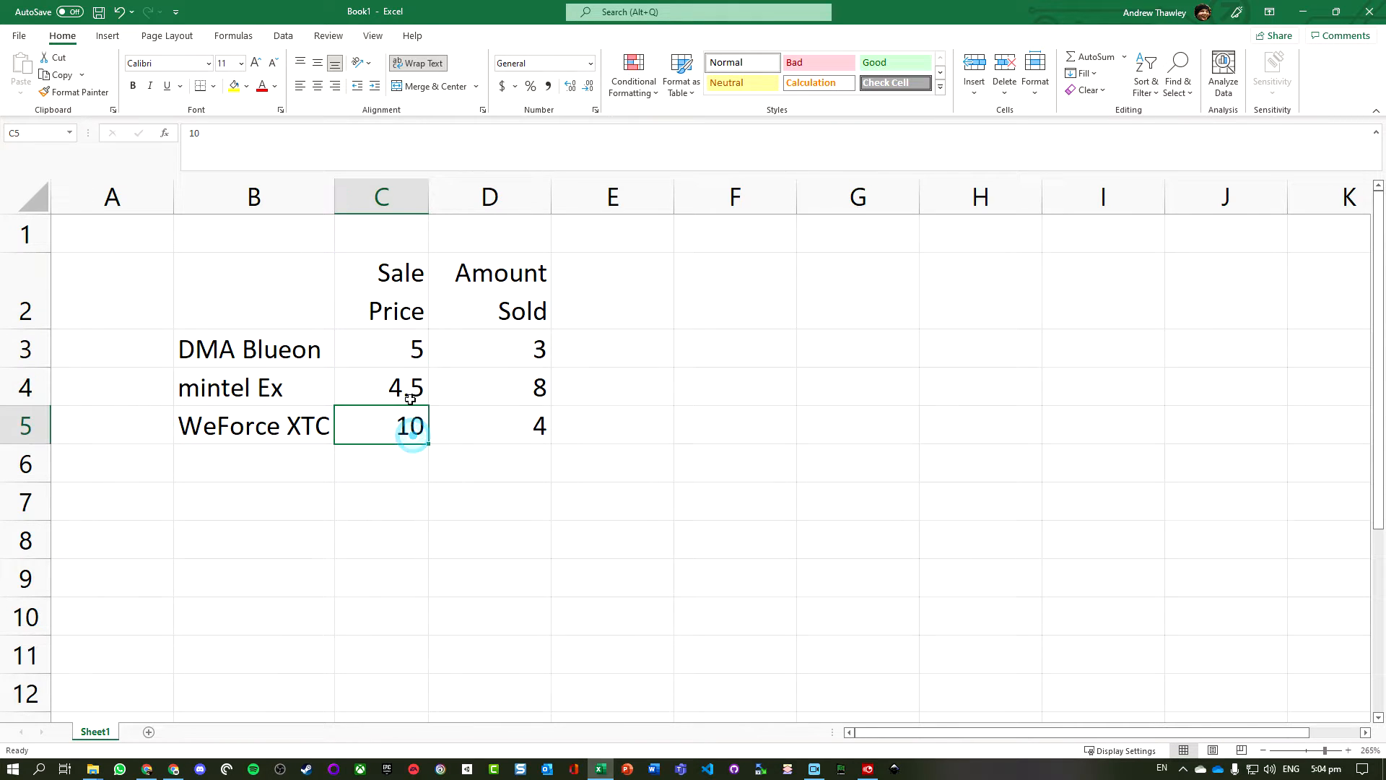
left_click(408, 352)
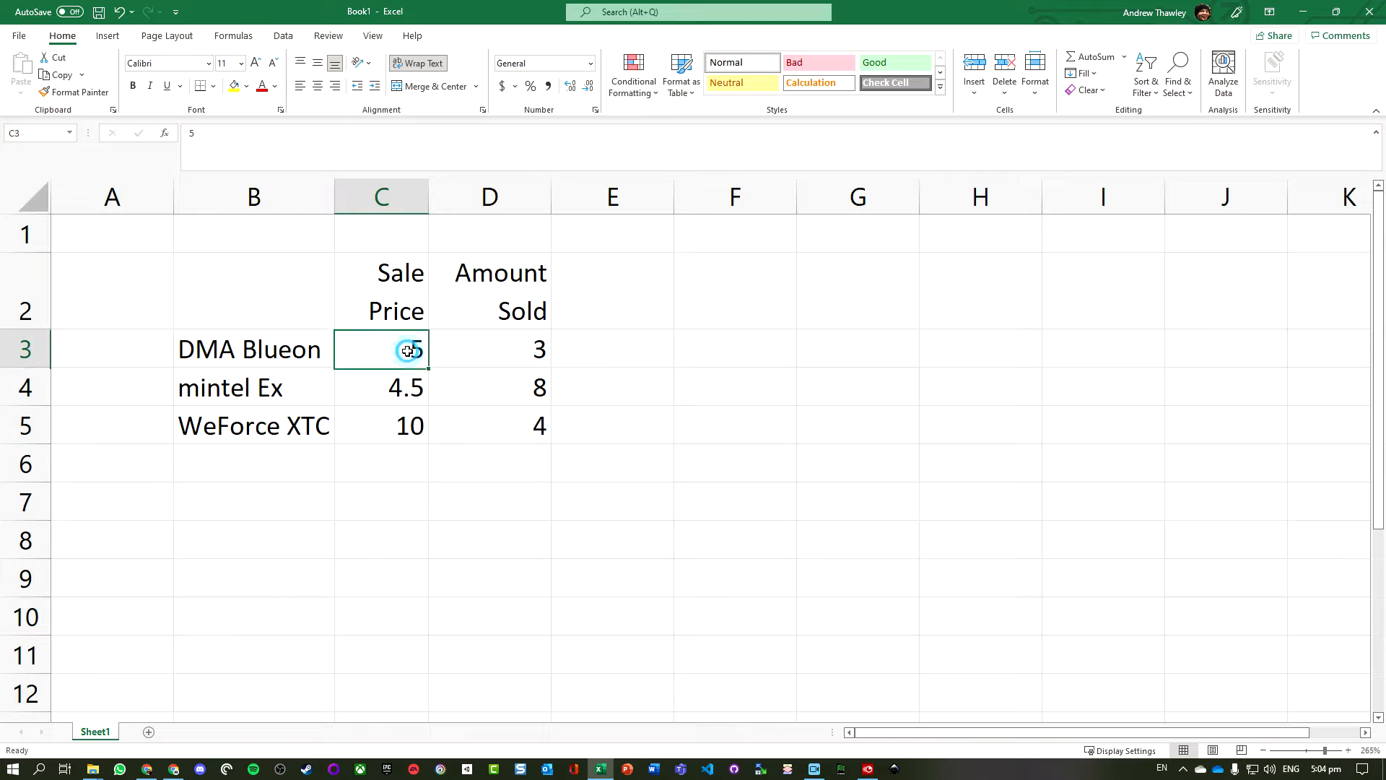
left_click(407, 395)
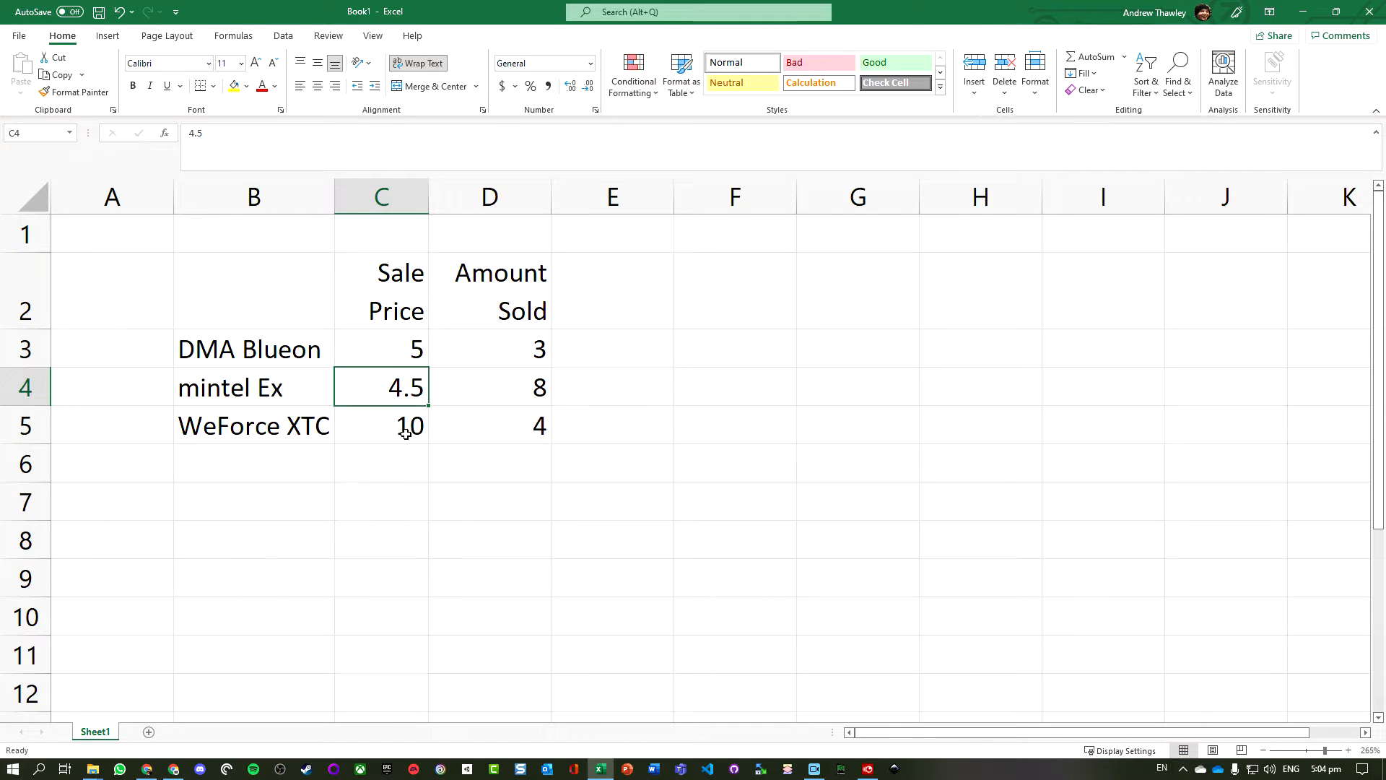
left_click(405, 433)
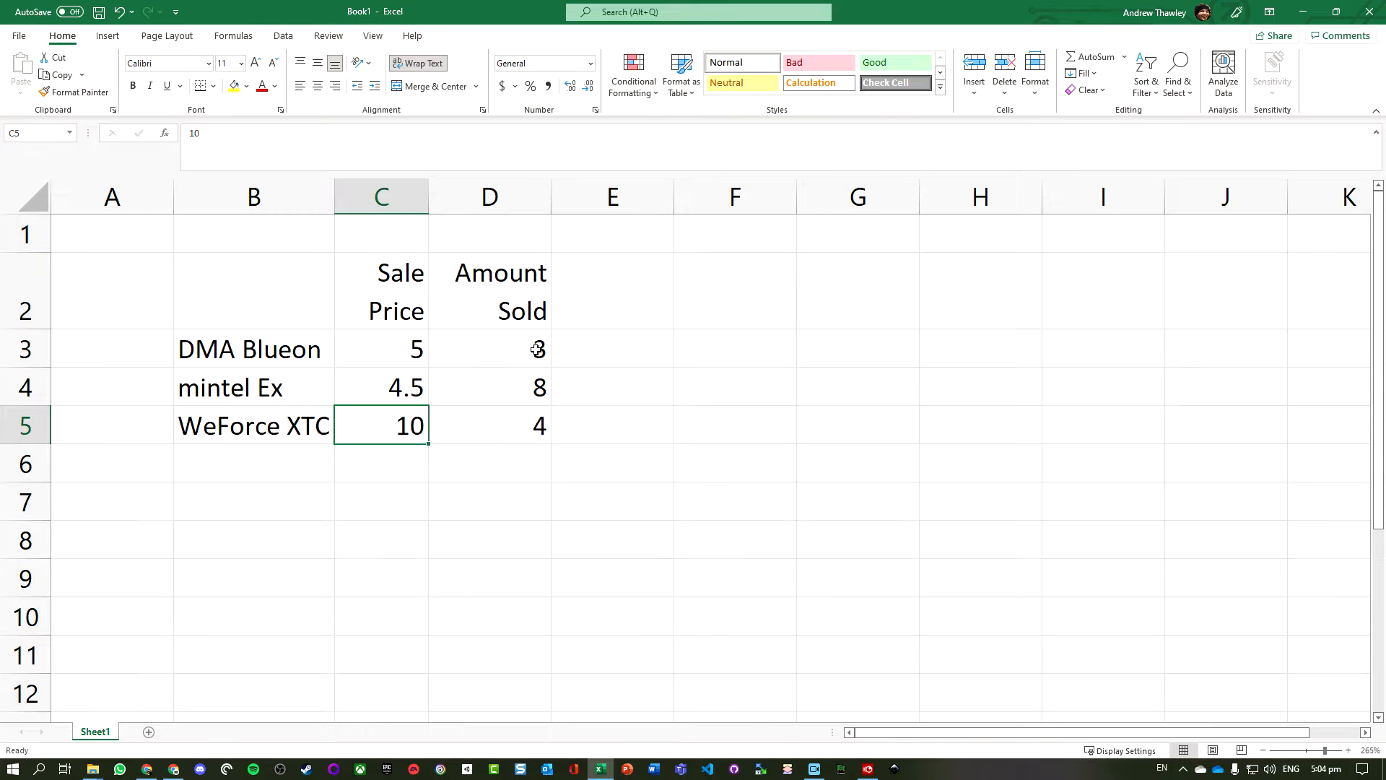
left_click_drag(537, 350, 538, 427)
left_click(502, 545)
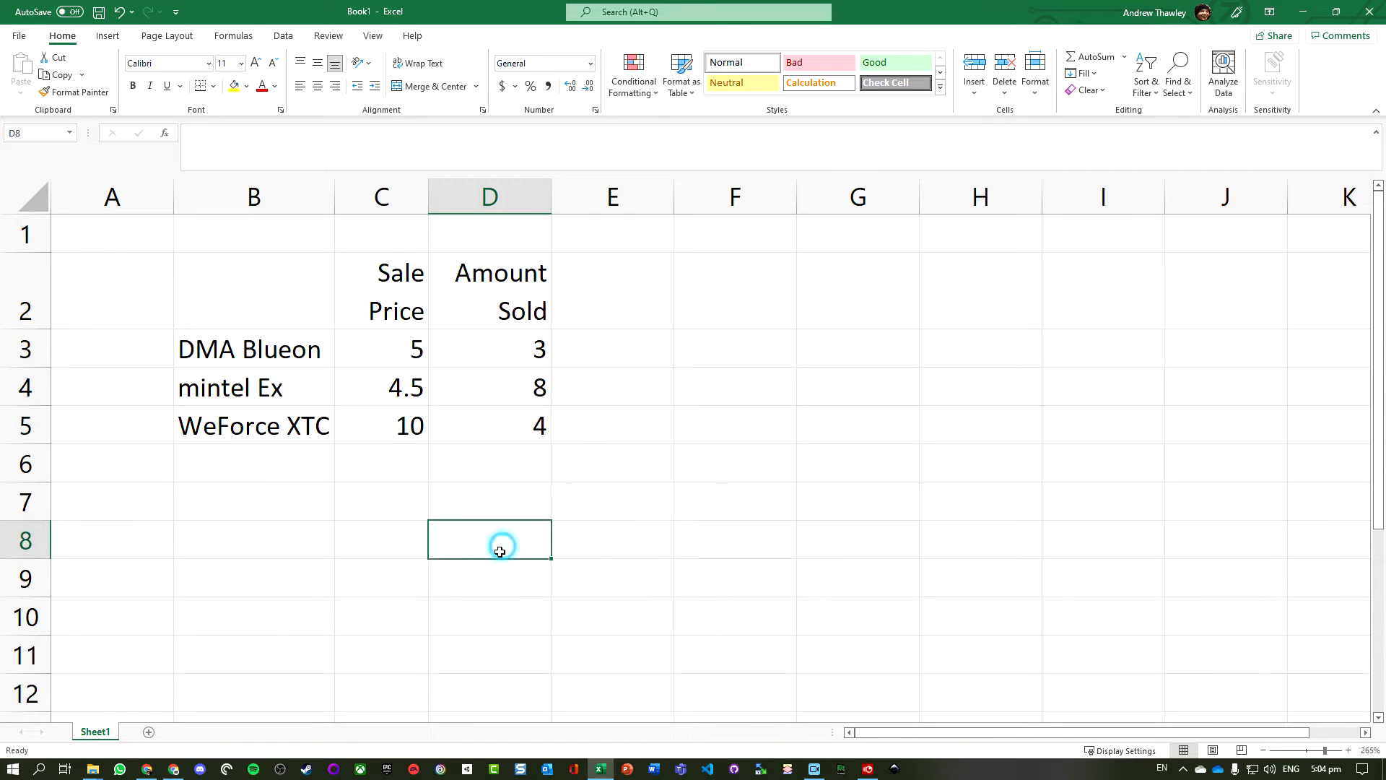
Try entering $5 directly as the DMA Blueon sale price in C3, and undo the entry
left_click_drag(408, 358, 410, 423)
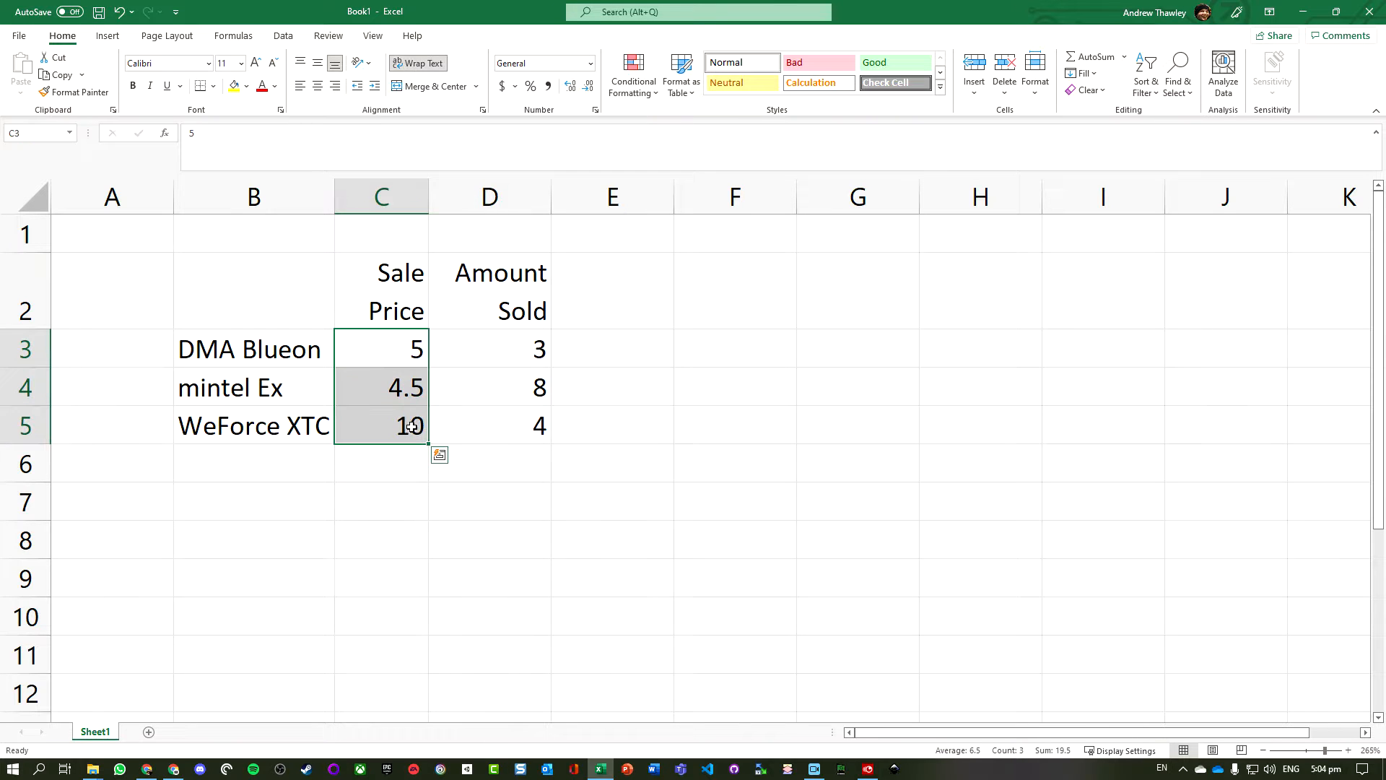
left_click(402, 334)
type("$5")
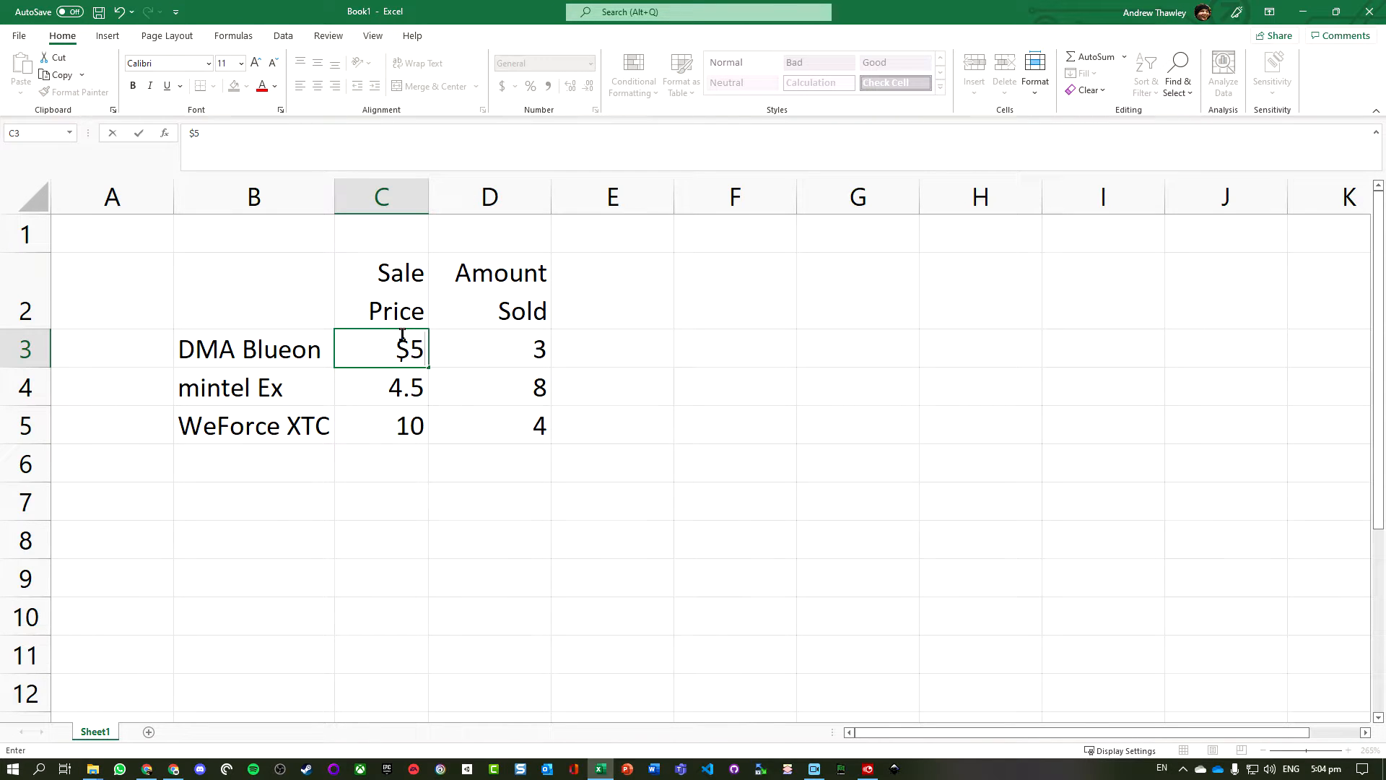
key("Return")
left_click(402, 334)
key("ctrl+z")
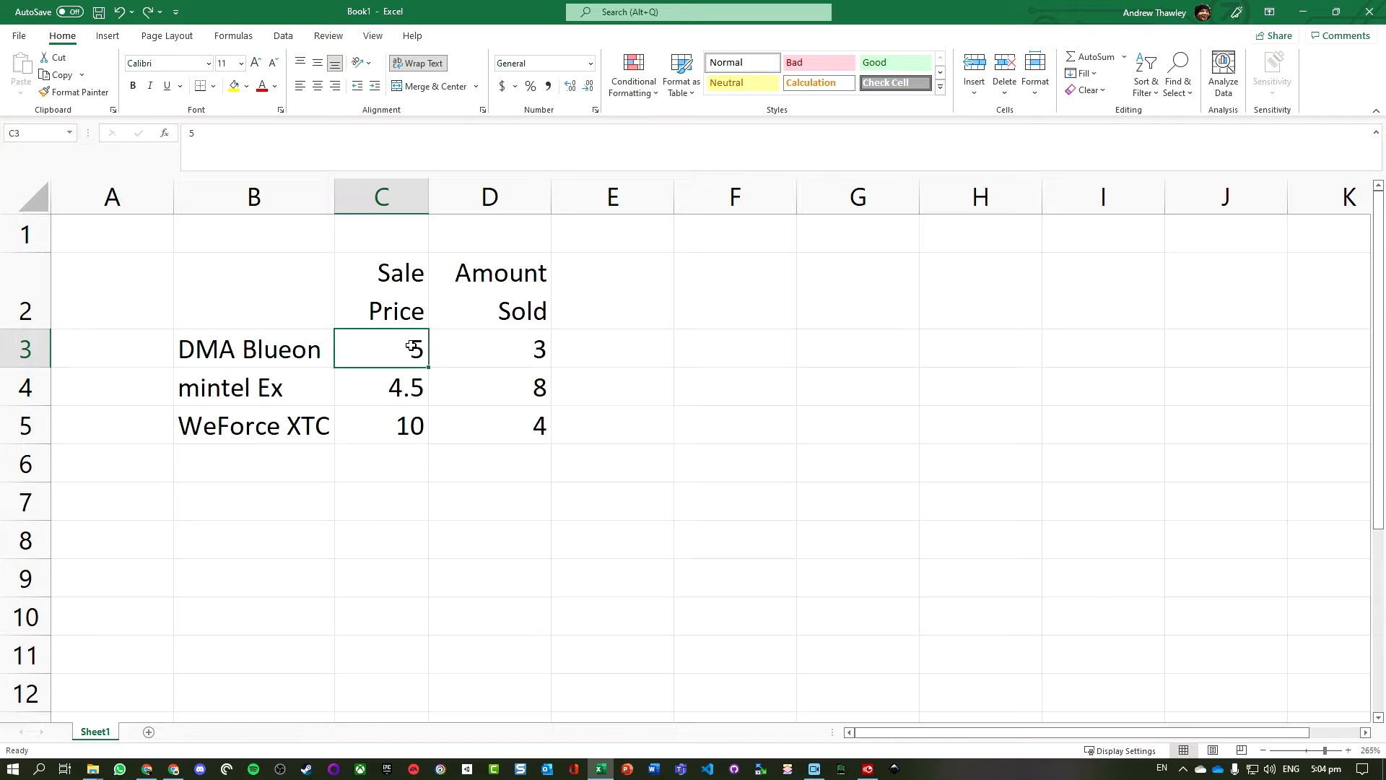
Choose the Currency number category in the cell formatting of the sale prices in C3:C5
left_click(412, 426)
left_click_drag(411, 402, 410, 351)
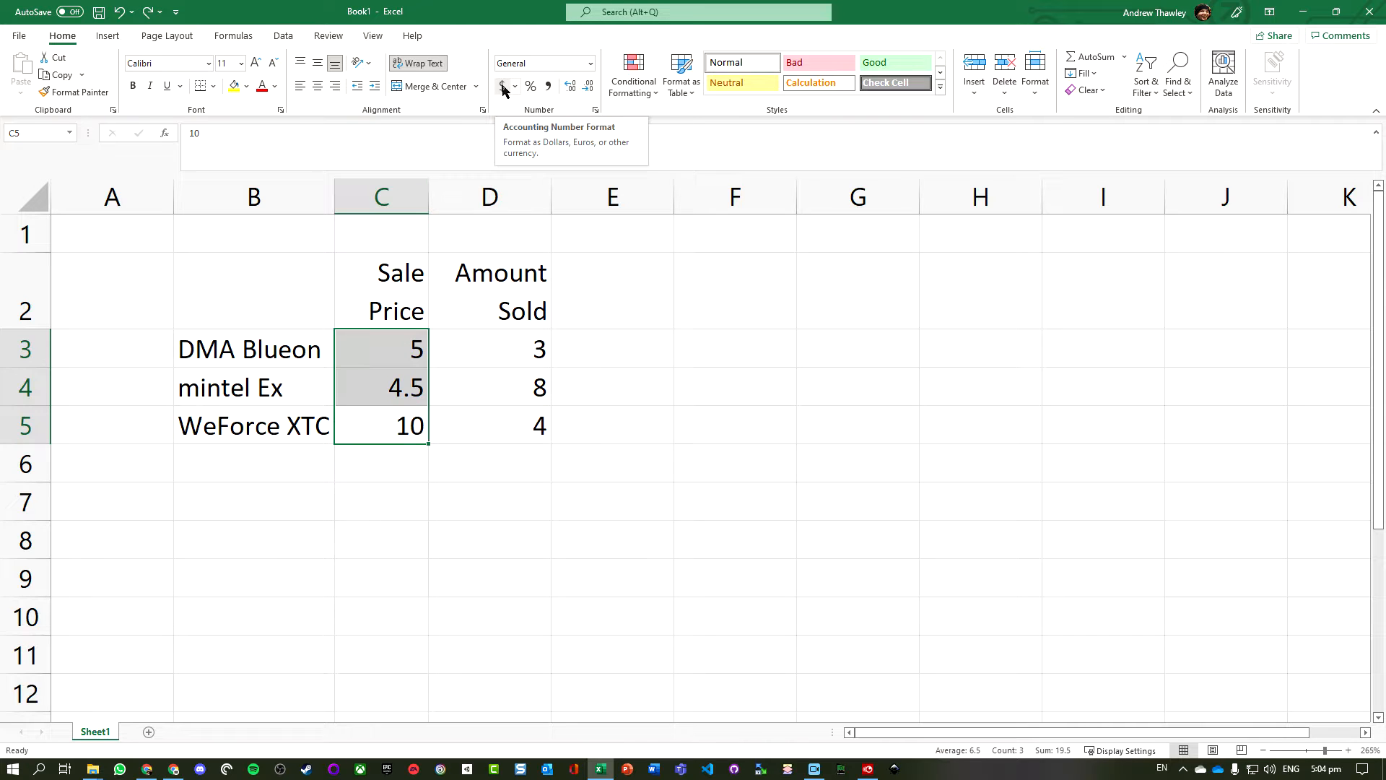
left_click(414, 350)
right_click(414, 350)
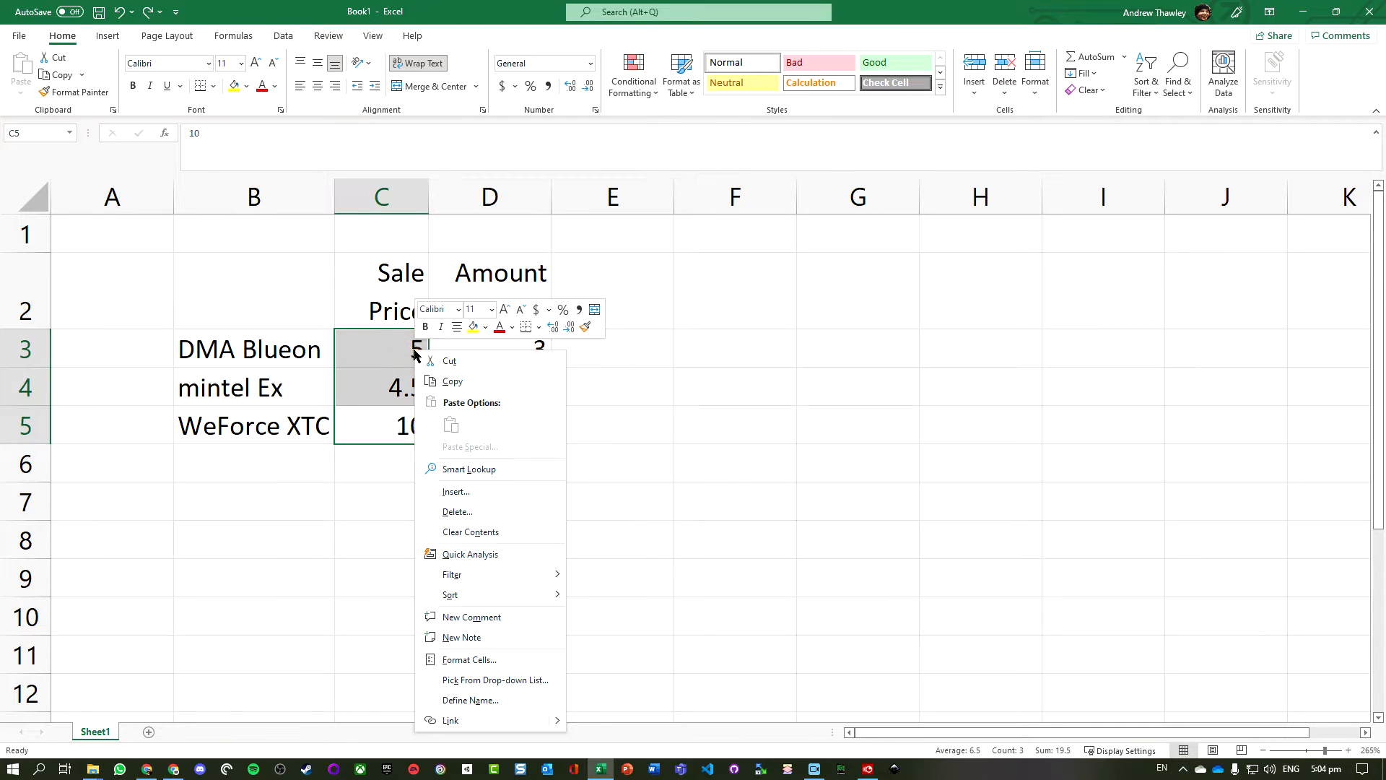
left_click(482, 659)
left_click_drag(458, 417, 564, 225)
left_click(429, 298)
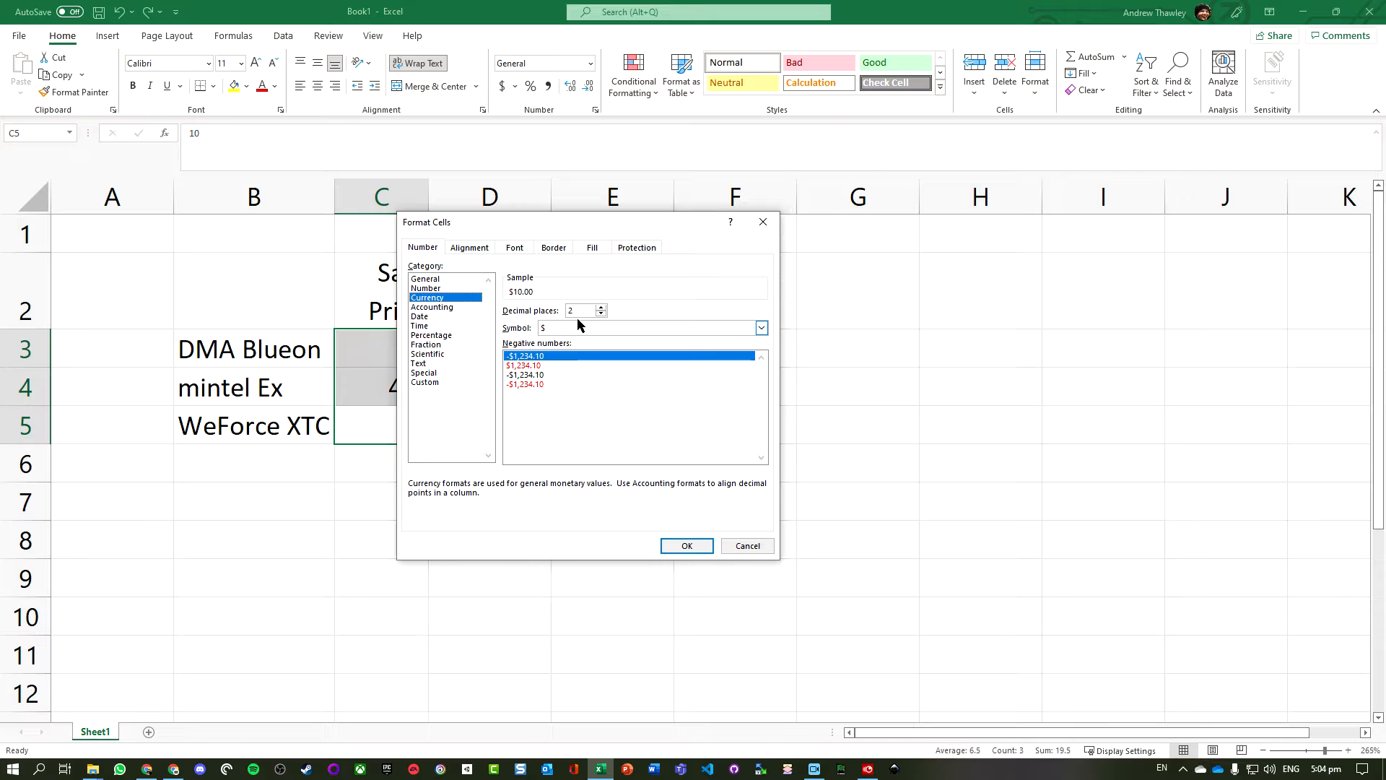
Try AUD as the currency symbol for the sale prices
left_click(763, 329)
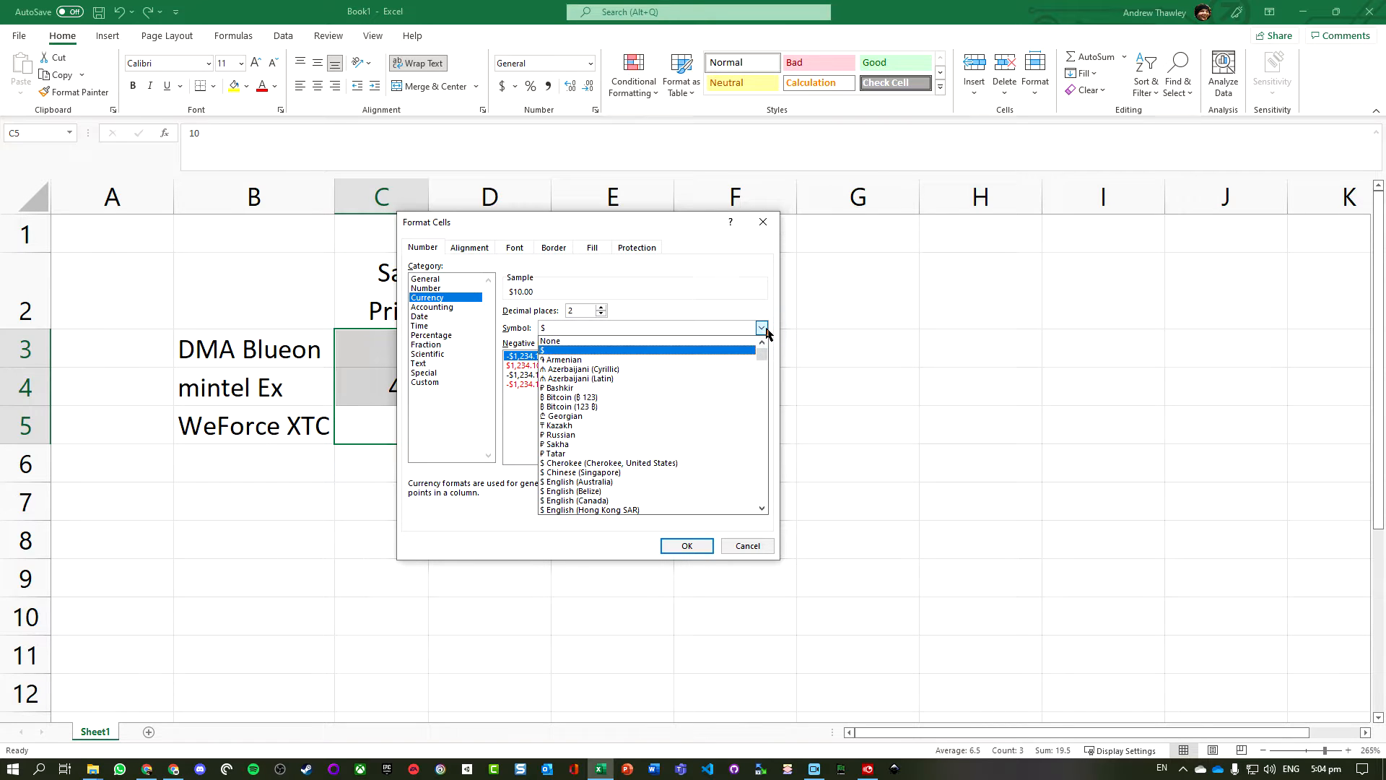
left_click_drag(766, 358, 754, 419)
scroll(628, 426, "down", 6)
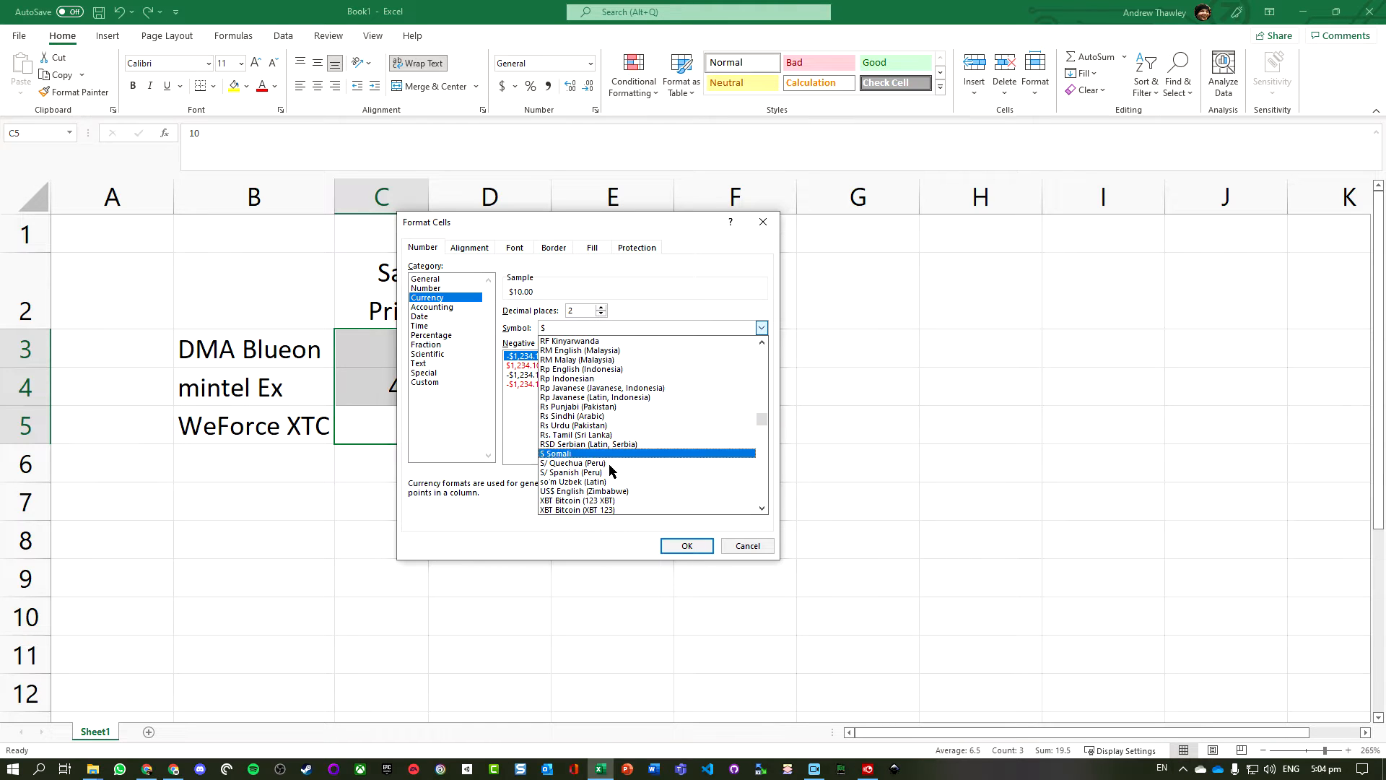
scroll(654, 442, "down", 10)
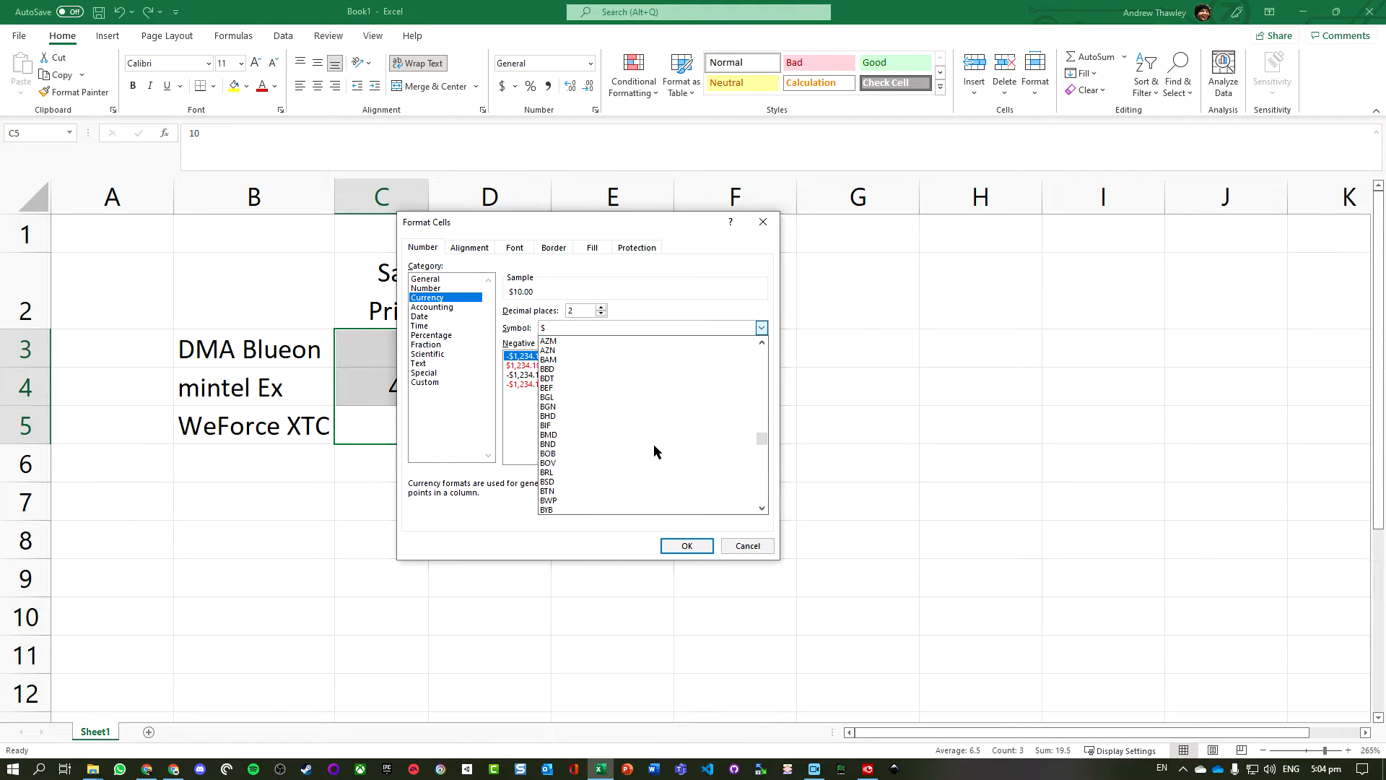
scroll(654, 451, "up", 3)
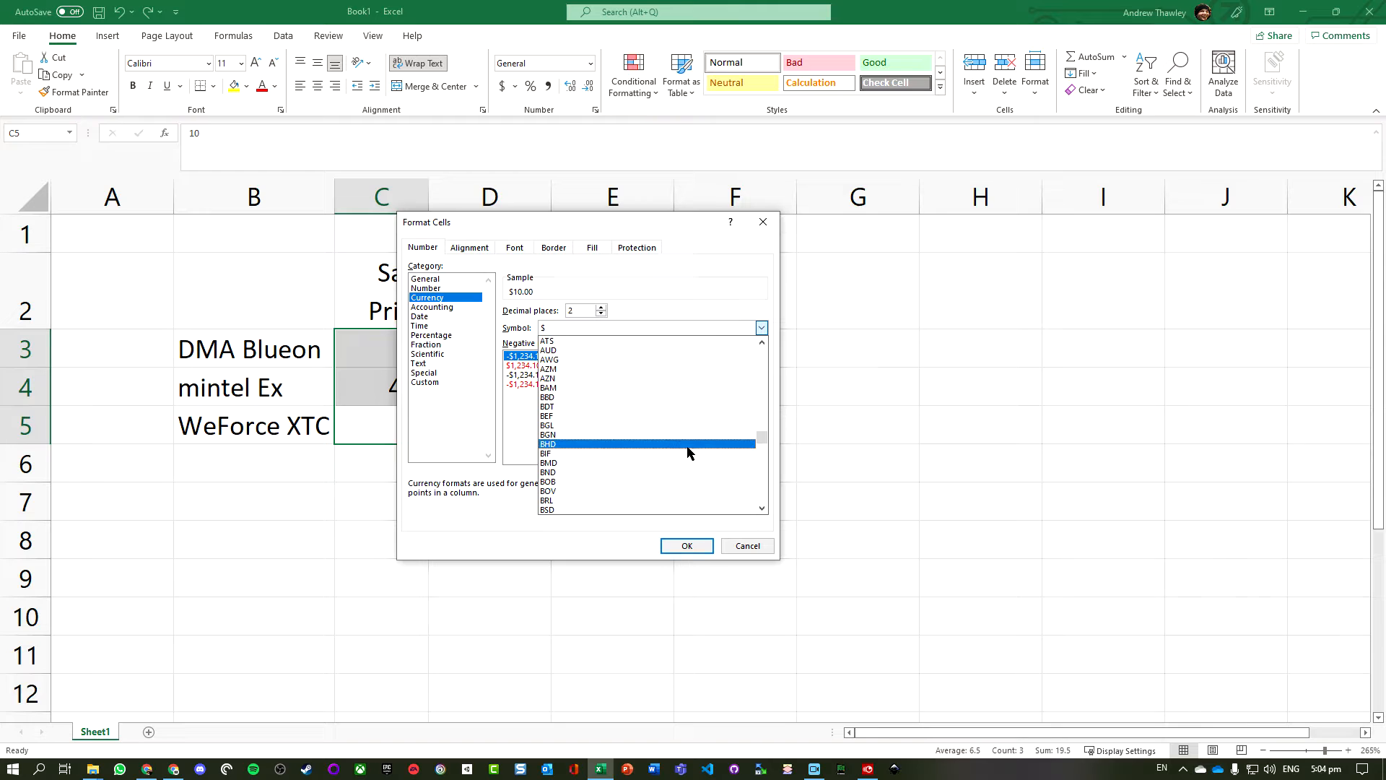
left_click(549, 351)
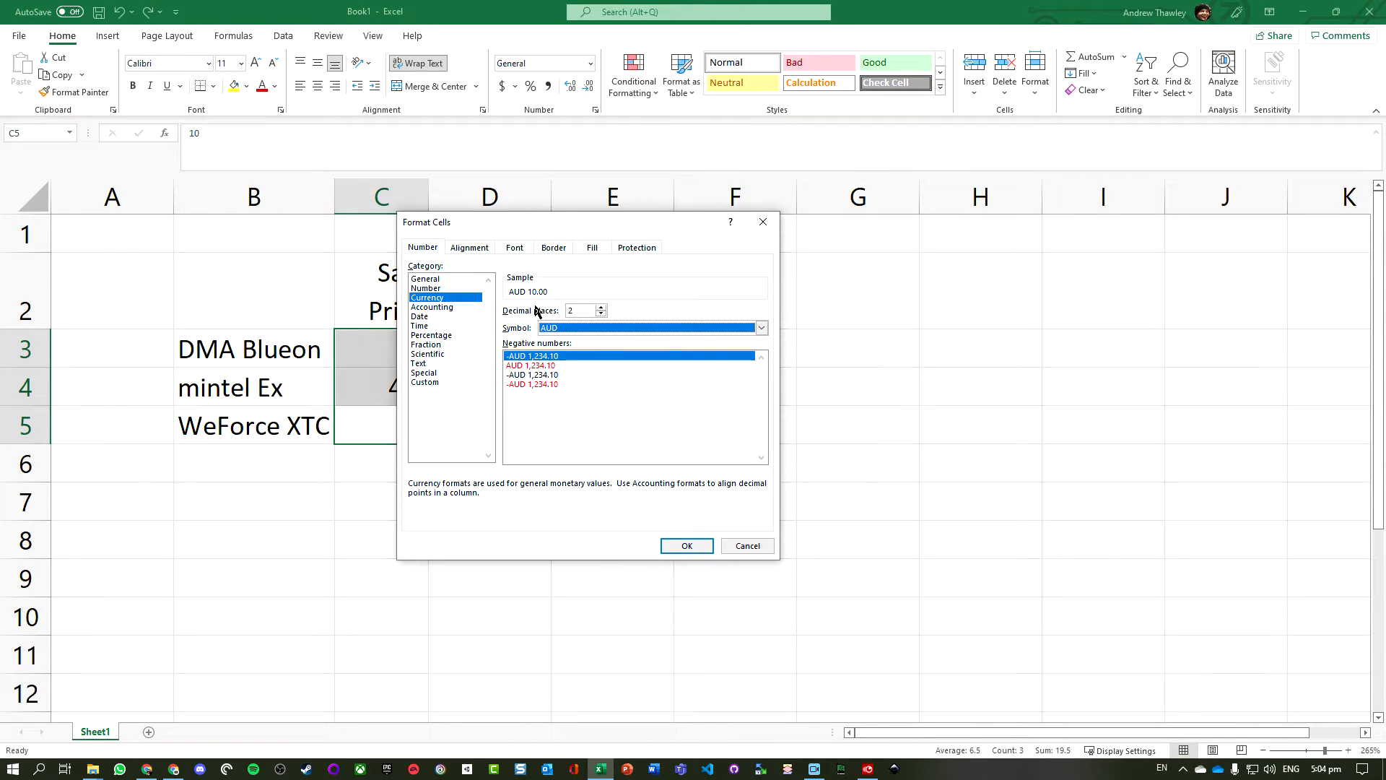
Set the currency symbol to $ English (New Zealand) and apply the format to the sale prices
left_click(596, 328)
left_click_drag(761, 437, 759, 393)
scroll(692, 388, "up", 5)
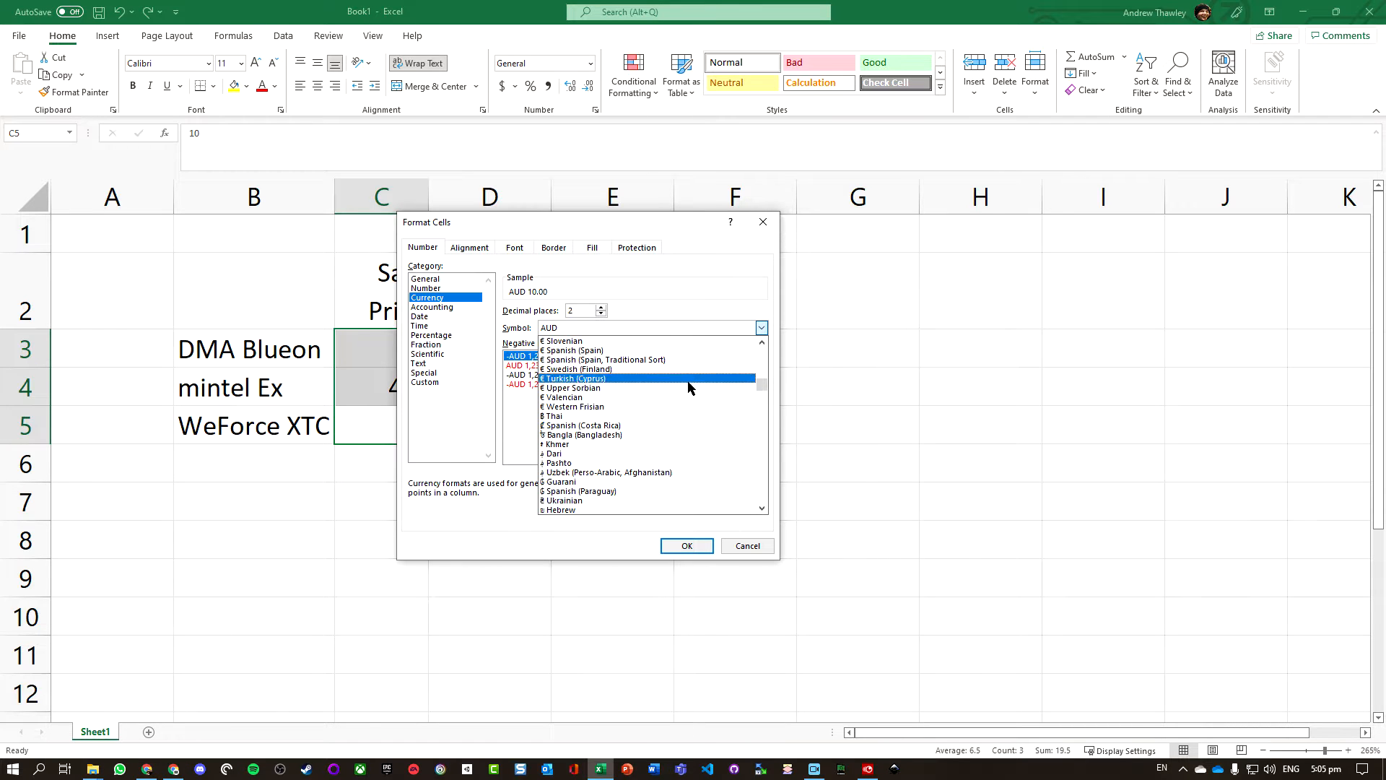
left_click_drag(762, 384, 760, 358)
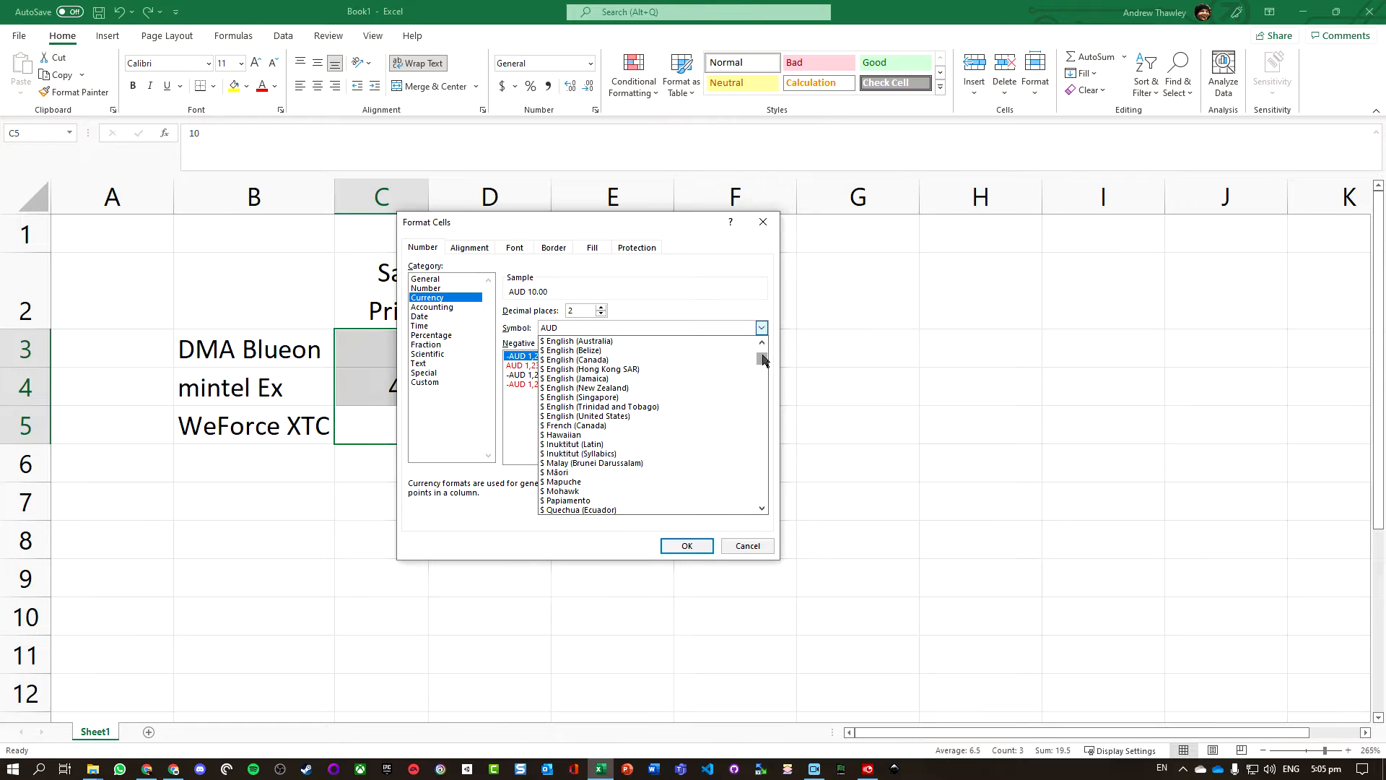
left_click(584, 389)
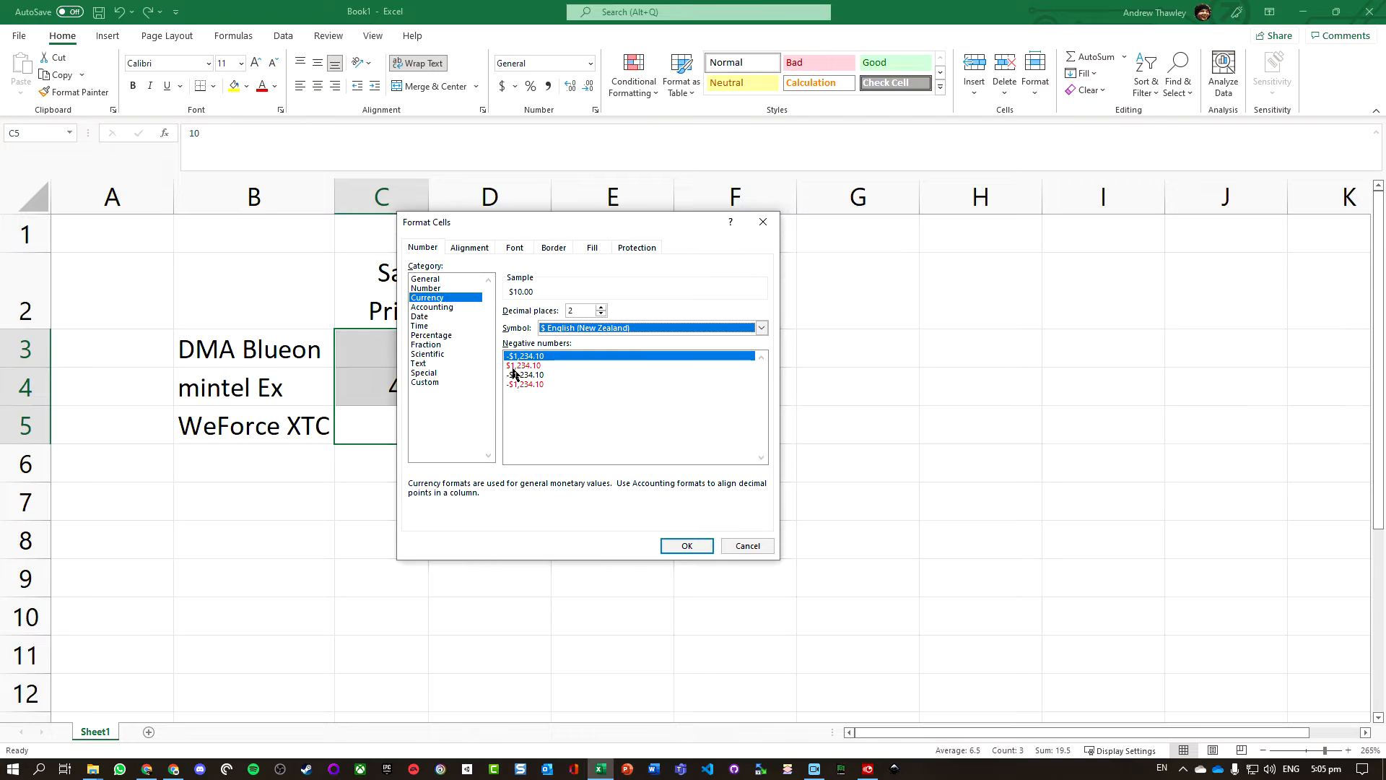
left_click(555, 419)
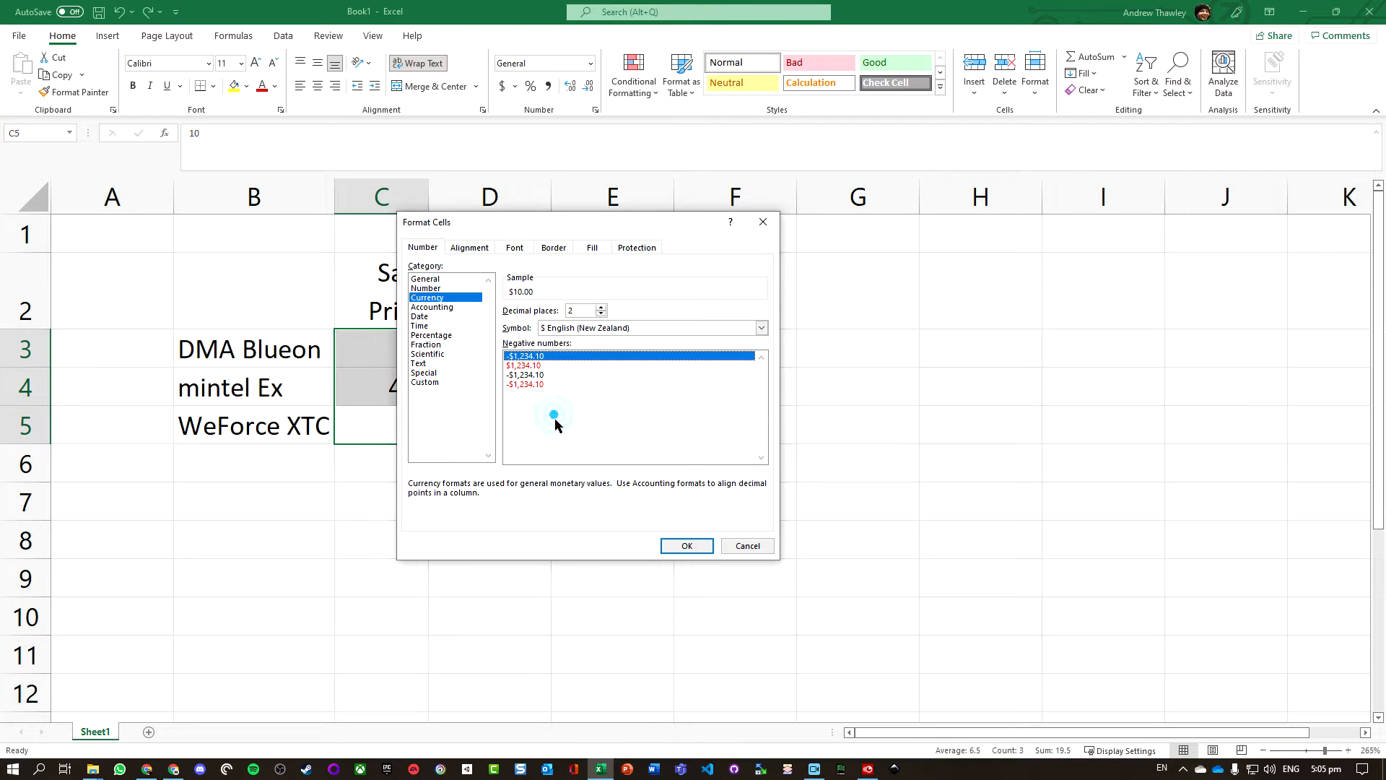
left_click(684, 549)
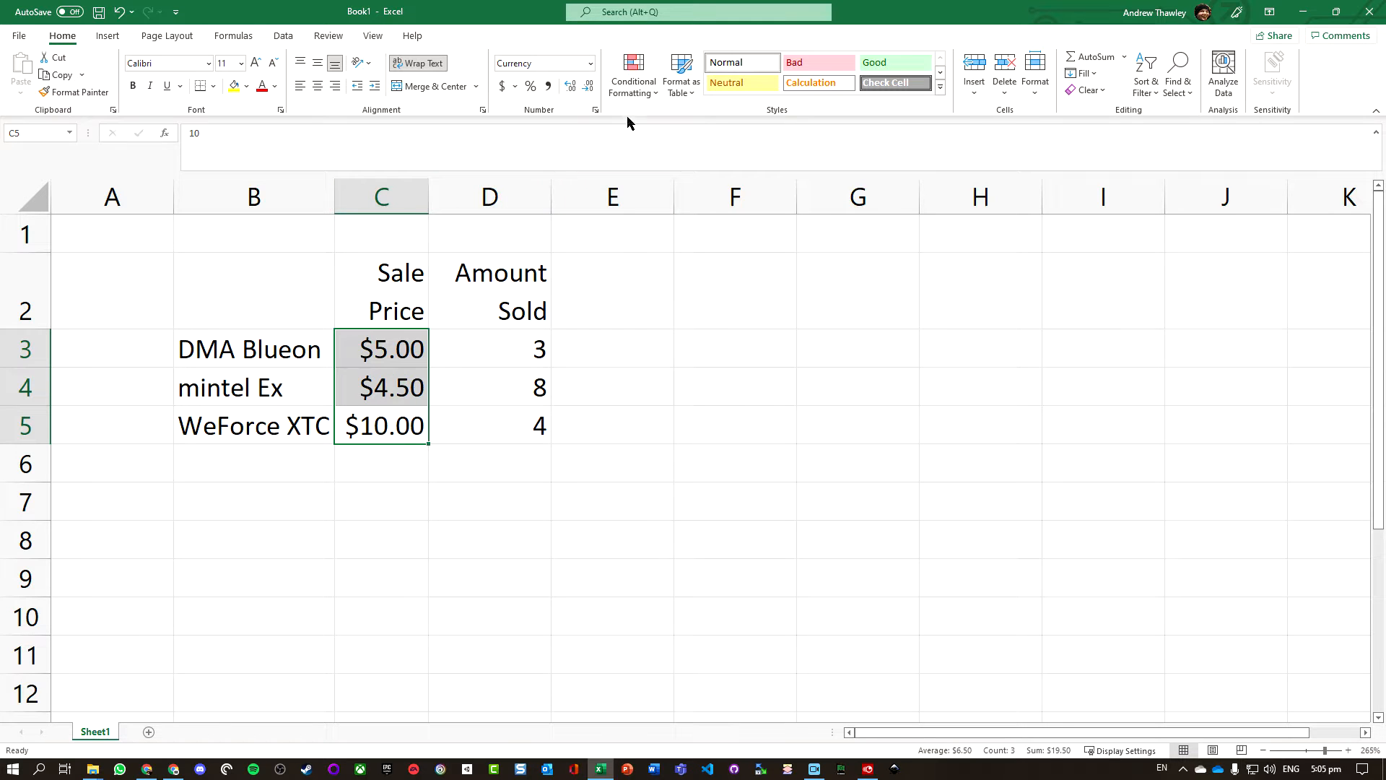
Widen column C to fit the sale prices at three decimal places, and reduce the prices back to two decimals
left_click(569, 88)
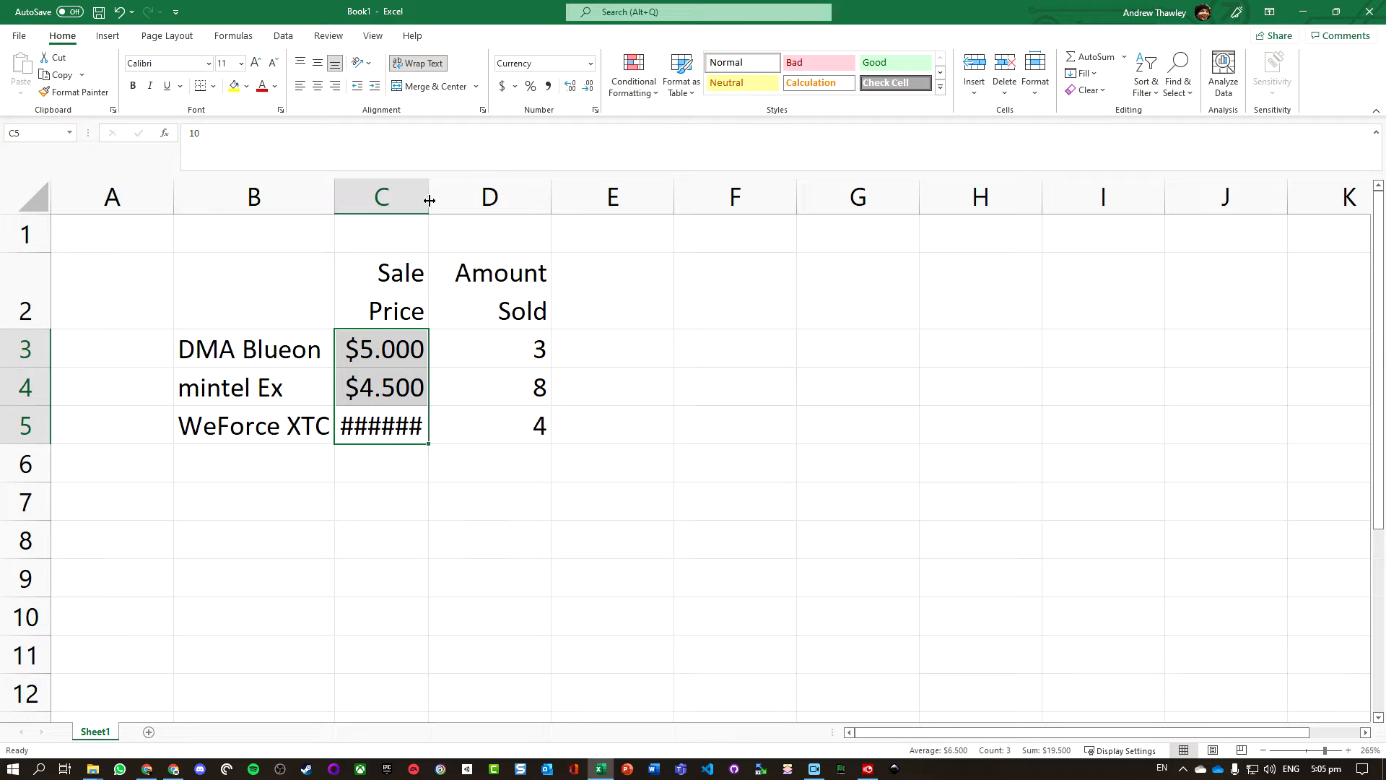
left_click_drag(429, 200, 389, 193)
double_click(388, 194)
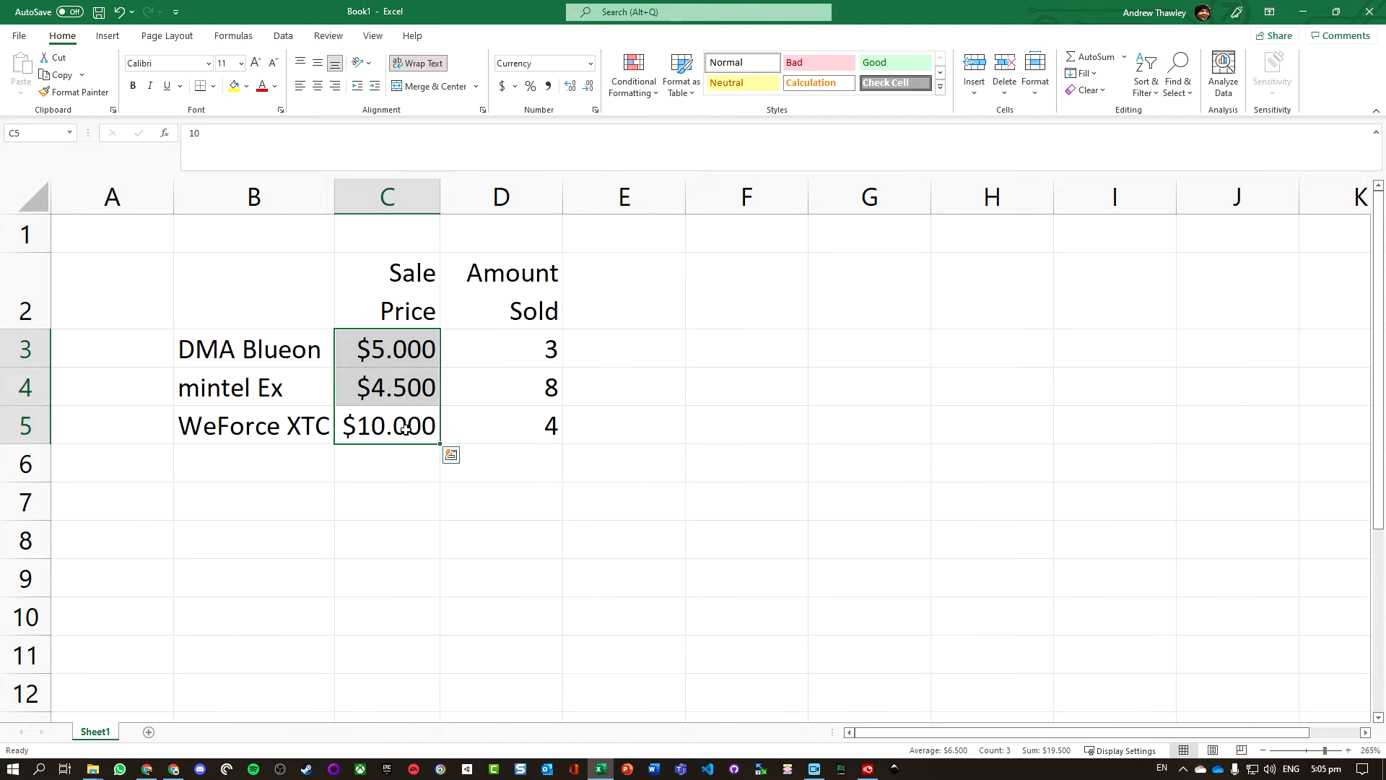
left_click(588, 88)
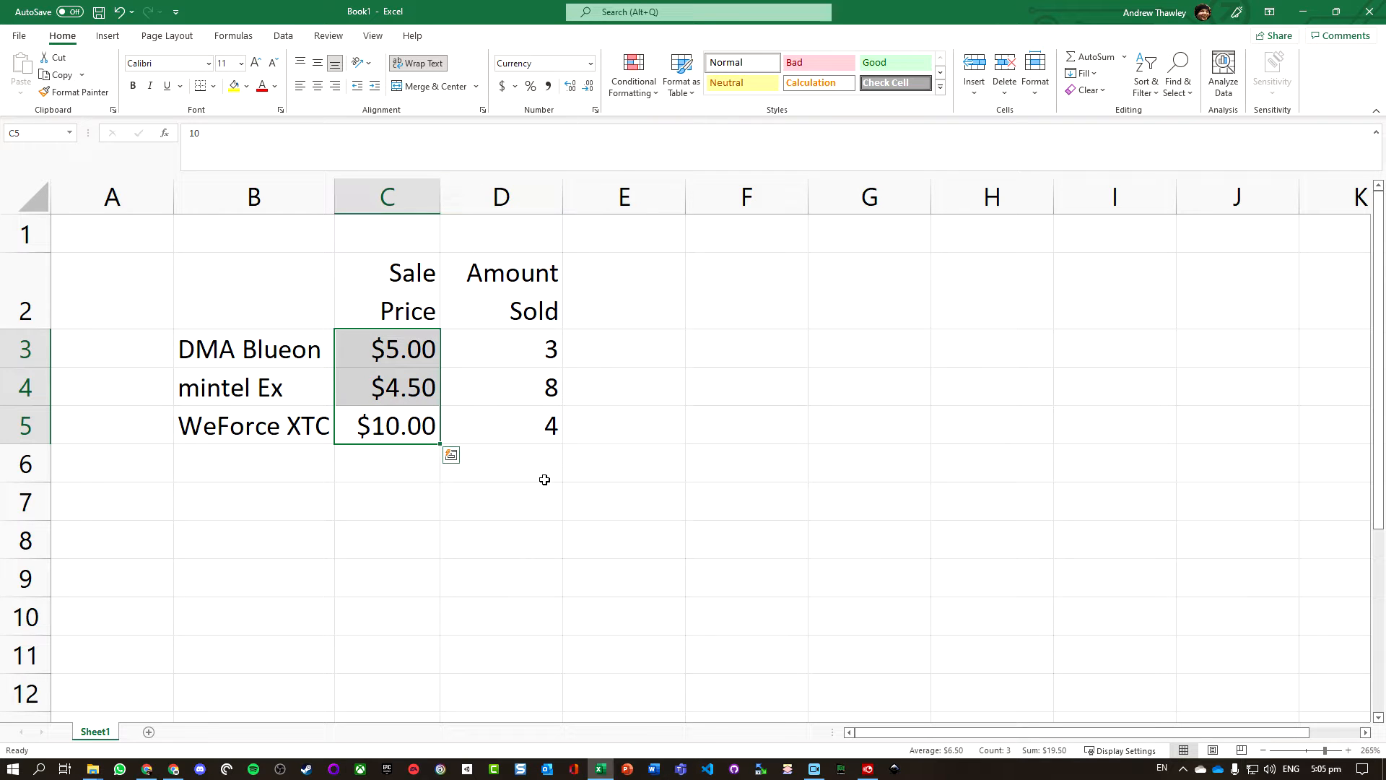
Enter 15 as a fixed total for DMA Blueon in E3
left_click(510, 348)
left_click_drag(539, 422, 478, 357)
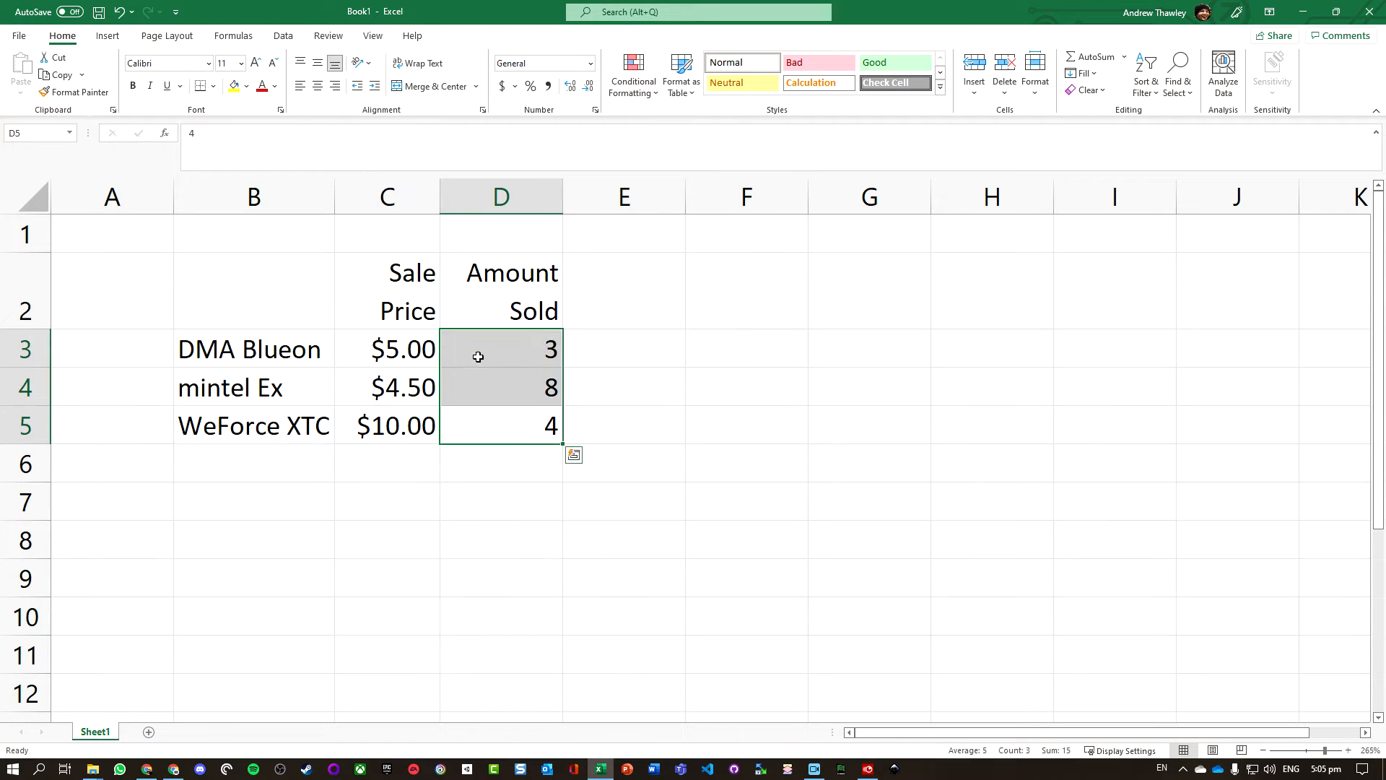
left_click(399, 348)
left_click(505, 350)
left_click(618, 356)
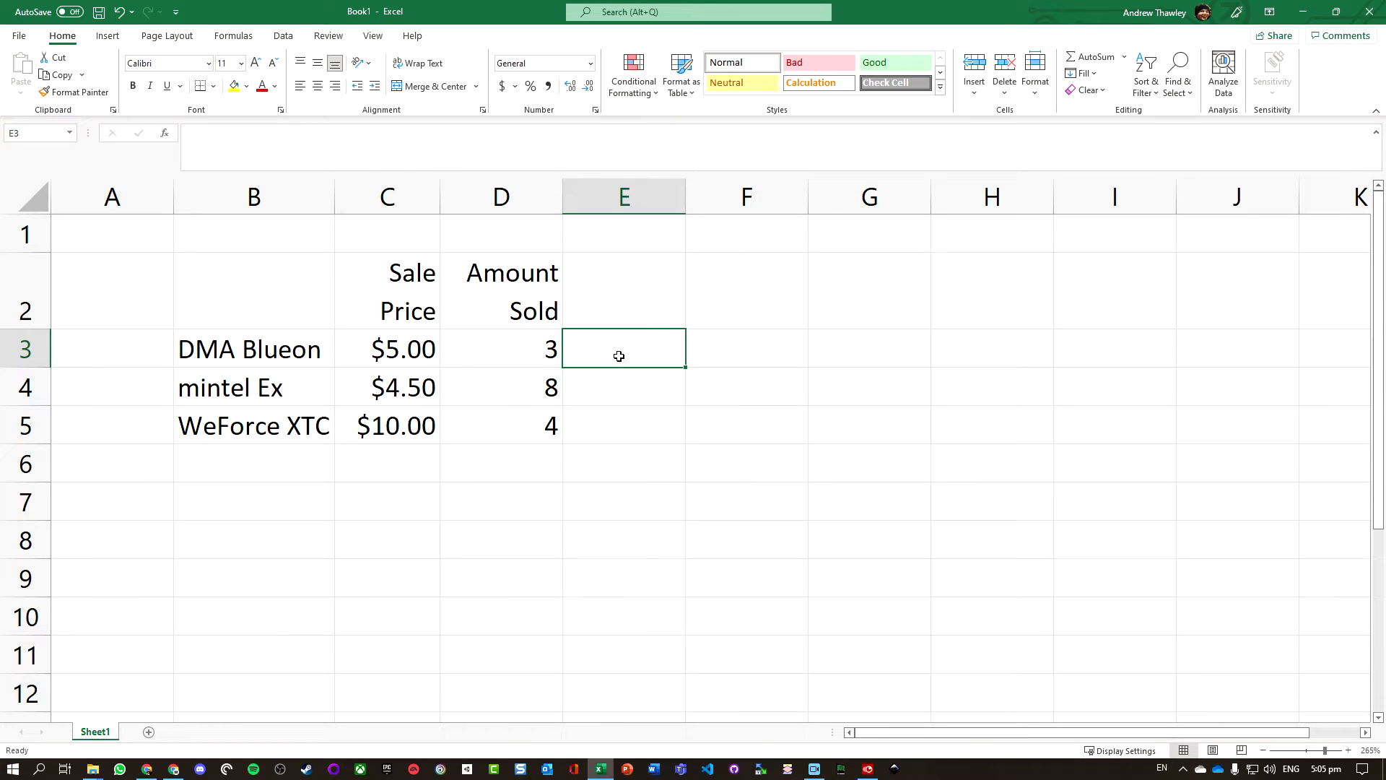
type("15")
key("Return")
key("Up")
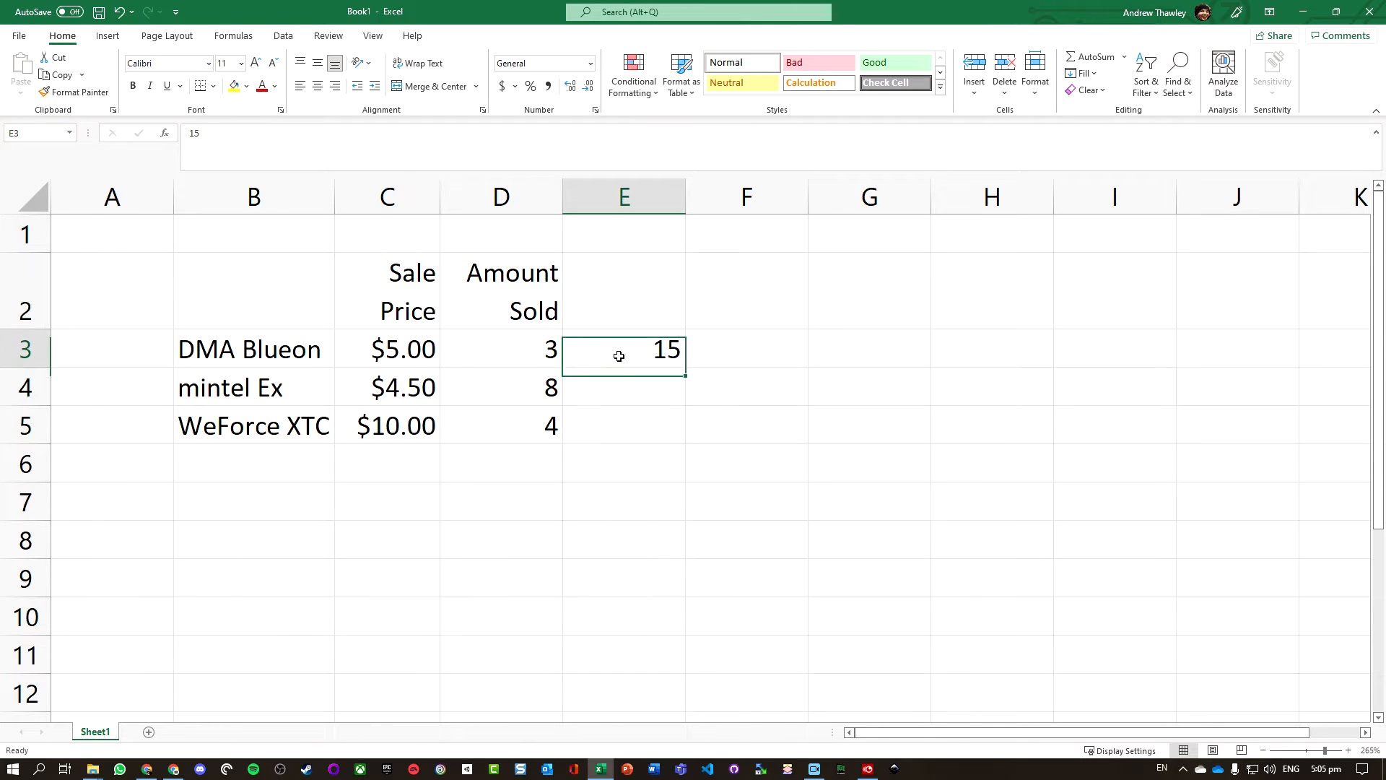
Try changing the DMA Blueon amount sold in D3 to 4, and undo both that change and the fixed total in E3
key("Left")
type("4")
key("Return")
key("Right")
key("Up")
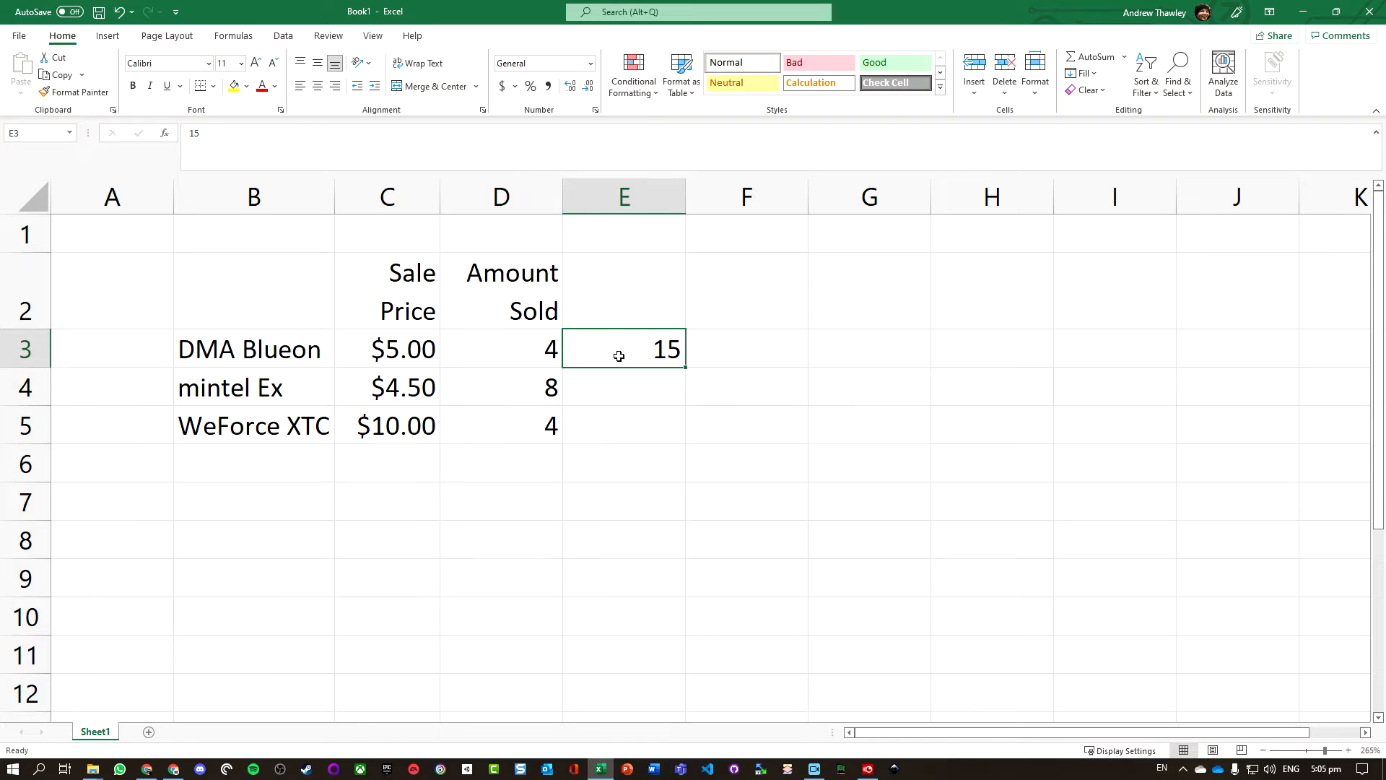
key("ctrl+z")
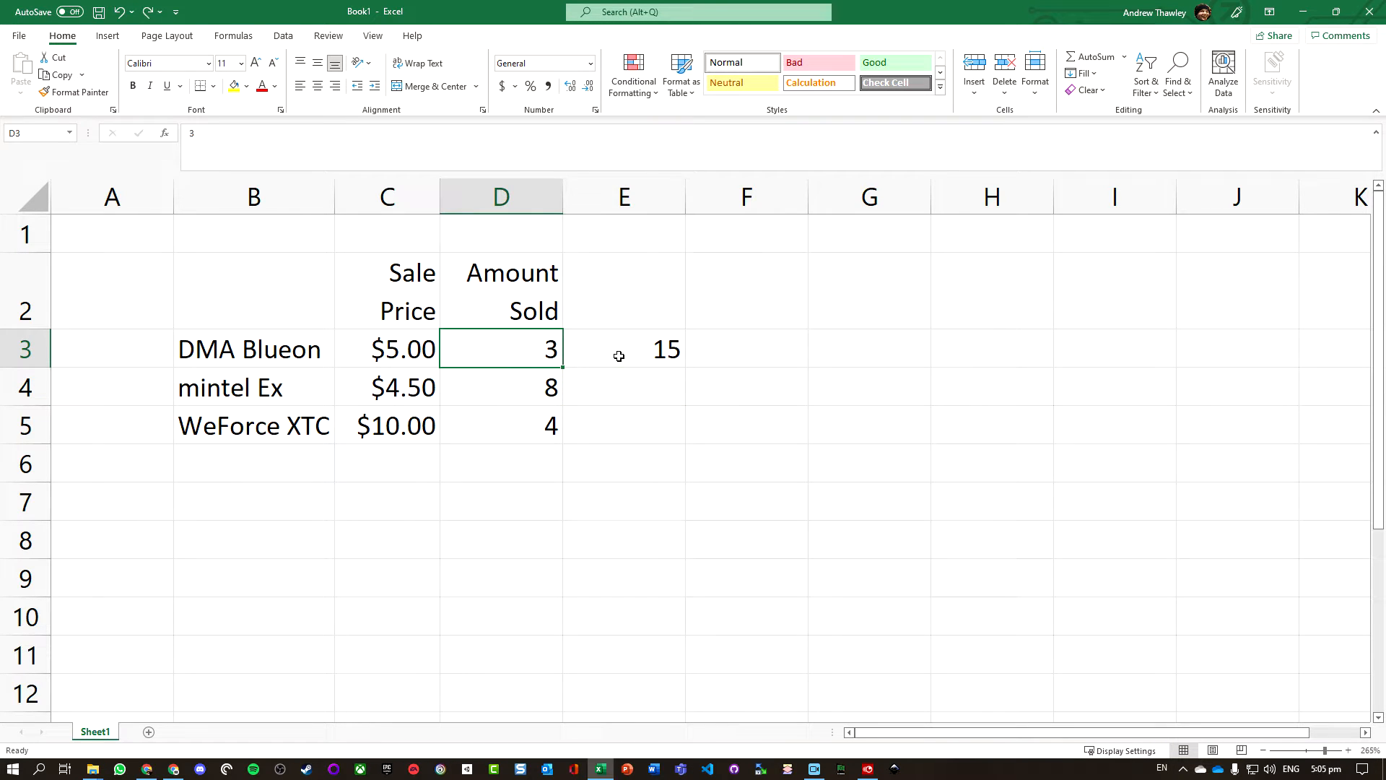
key("ctrl+z")
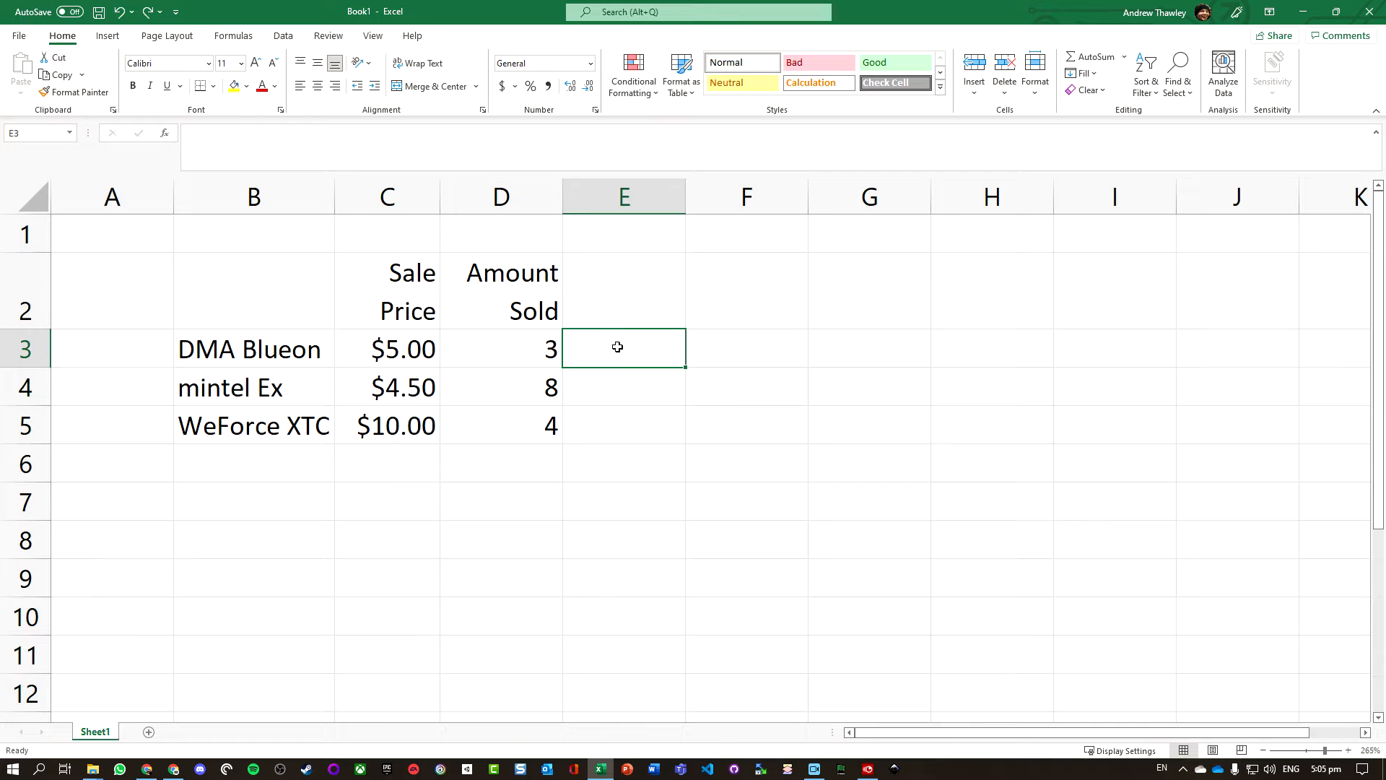
Enter the formula =C3*D3 in E3 to multiply the DMA Blueon sale price by its amount sold
type("=")
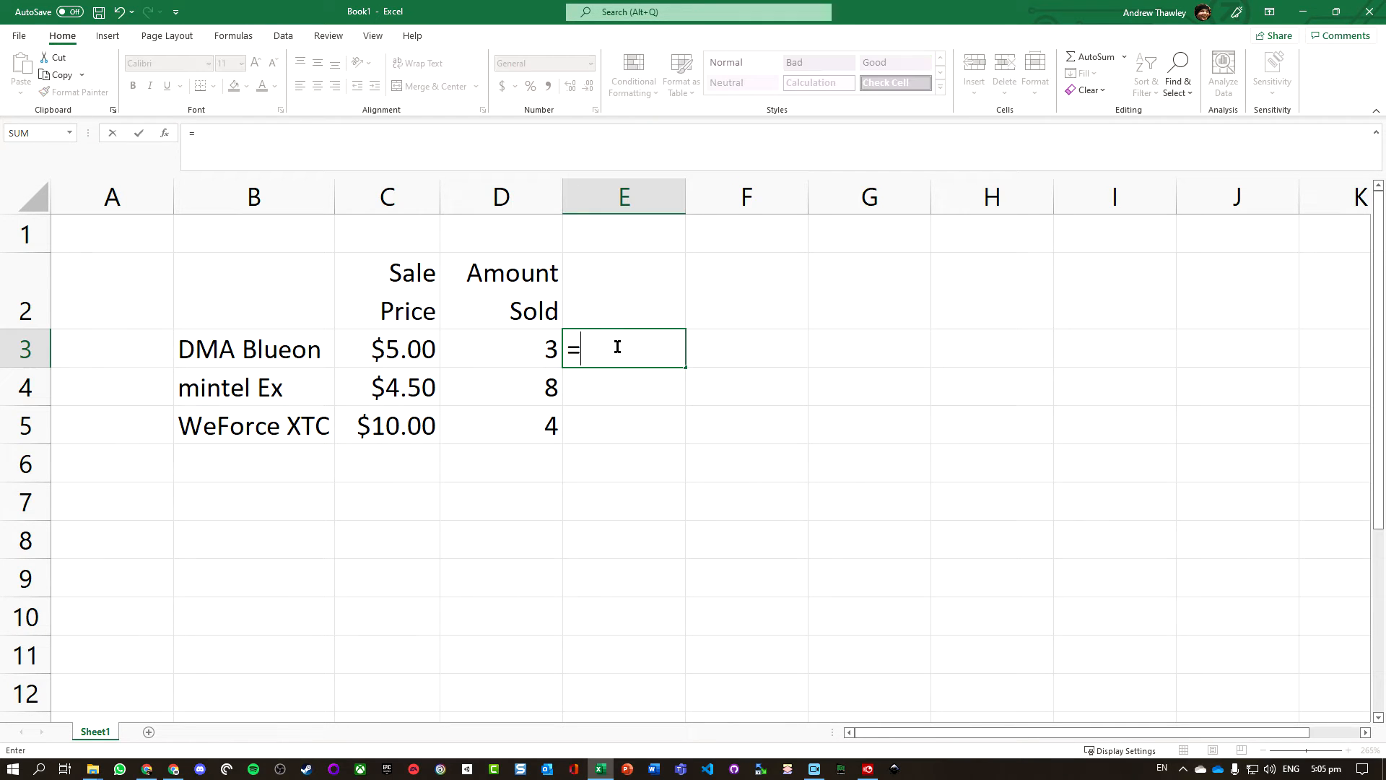
left_click(402, 349)
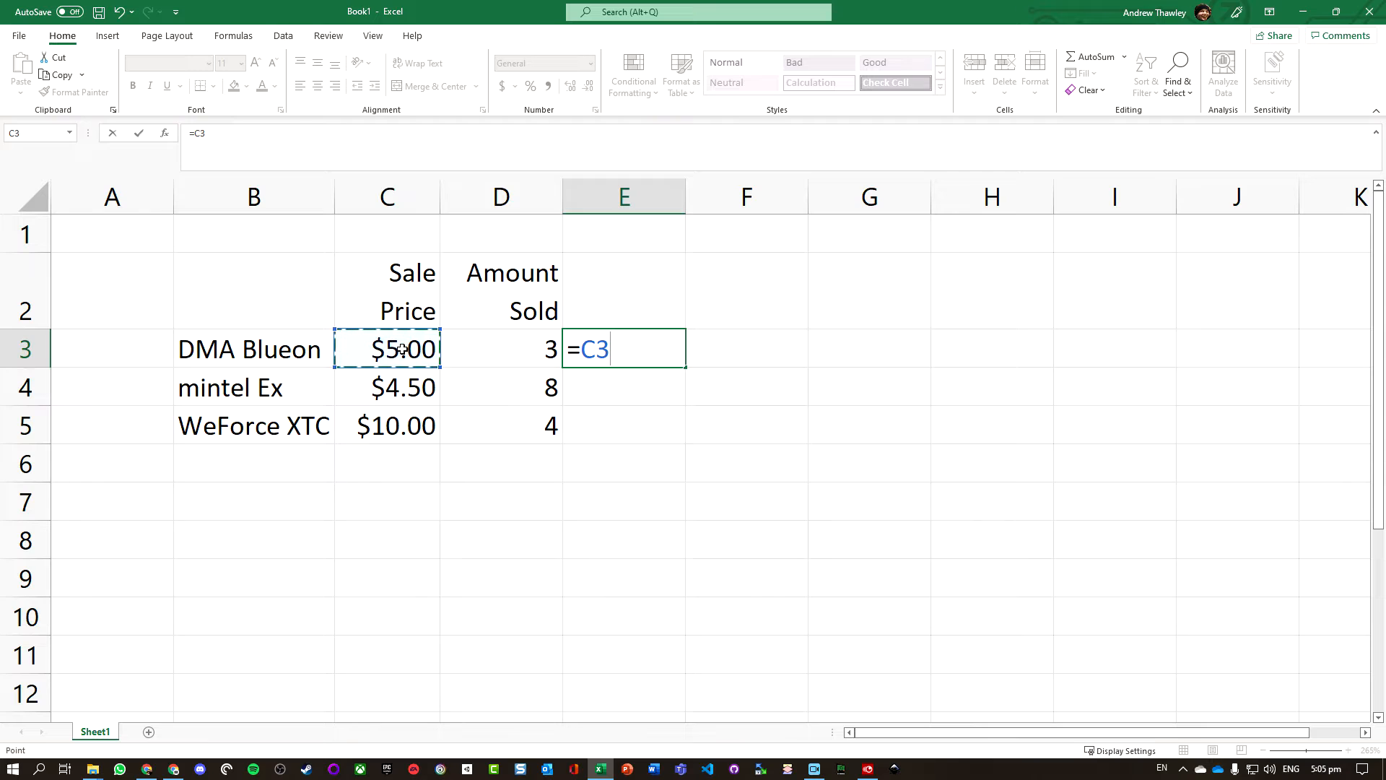
type("*")
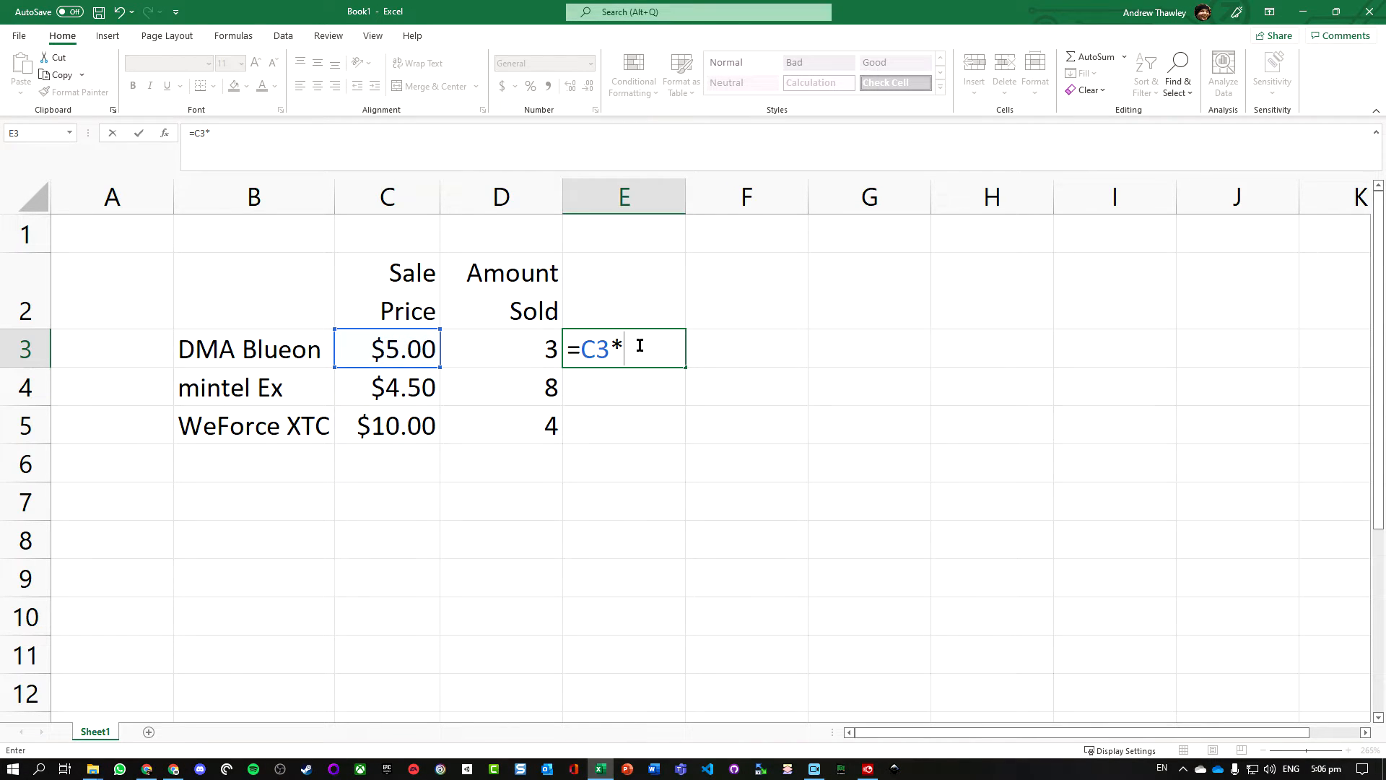
left_click(527, 349)
key("Return")
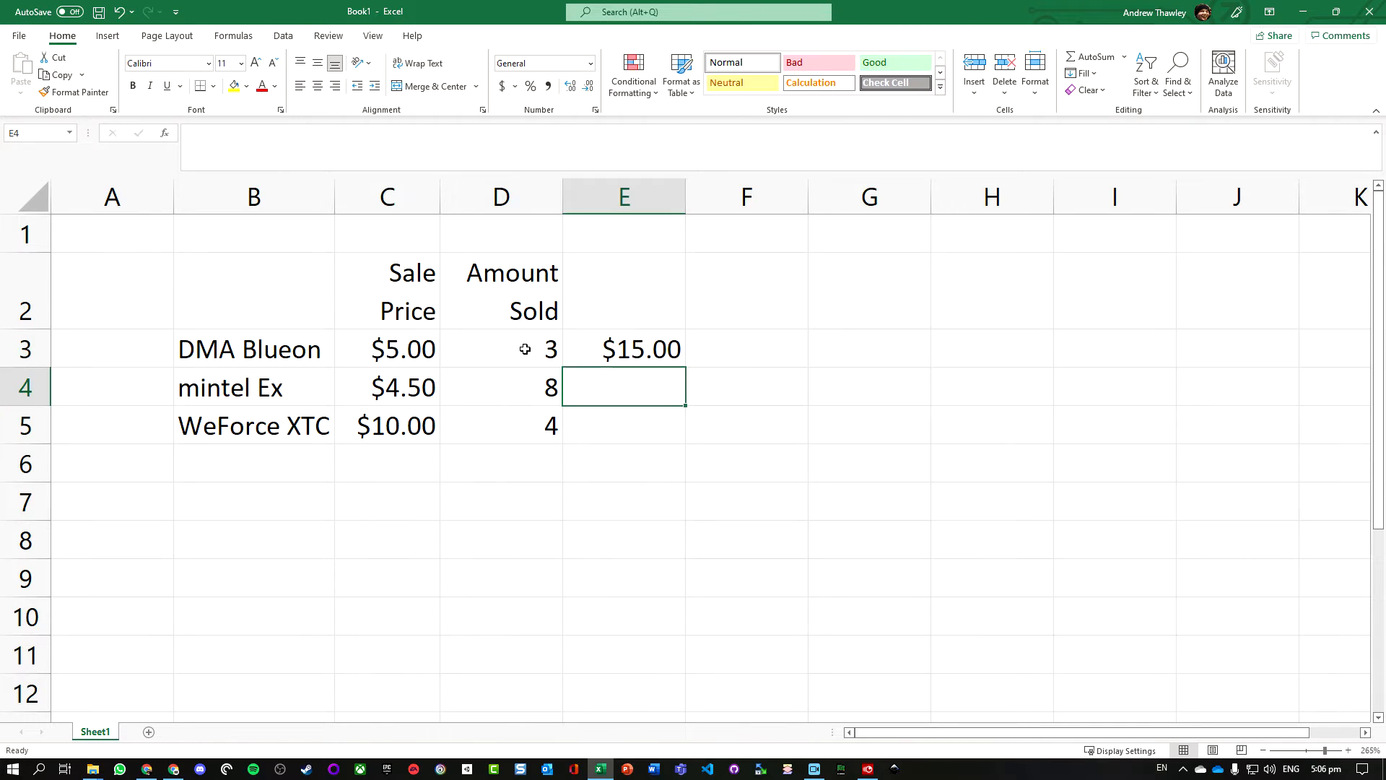
left_click(415, 350)
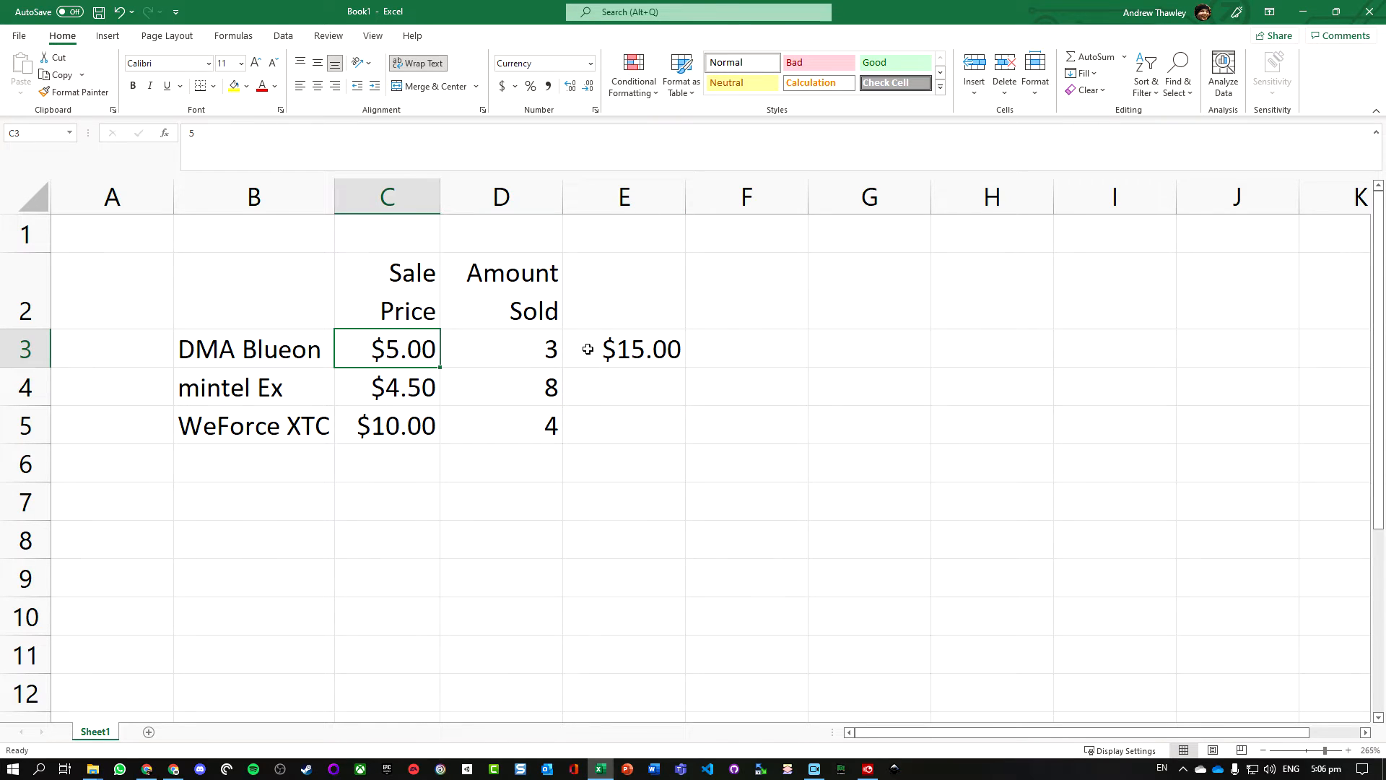
left_click(639, 349)
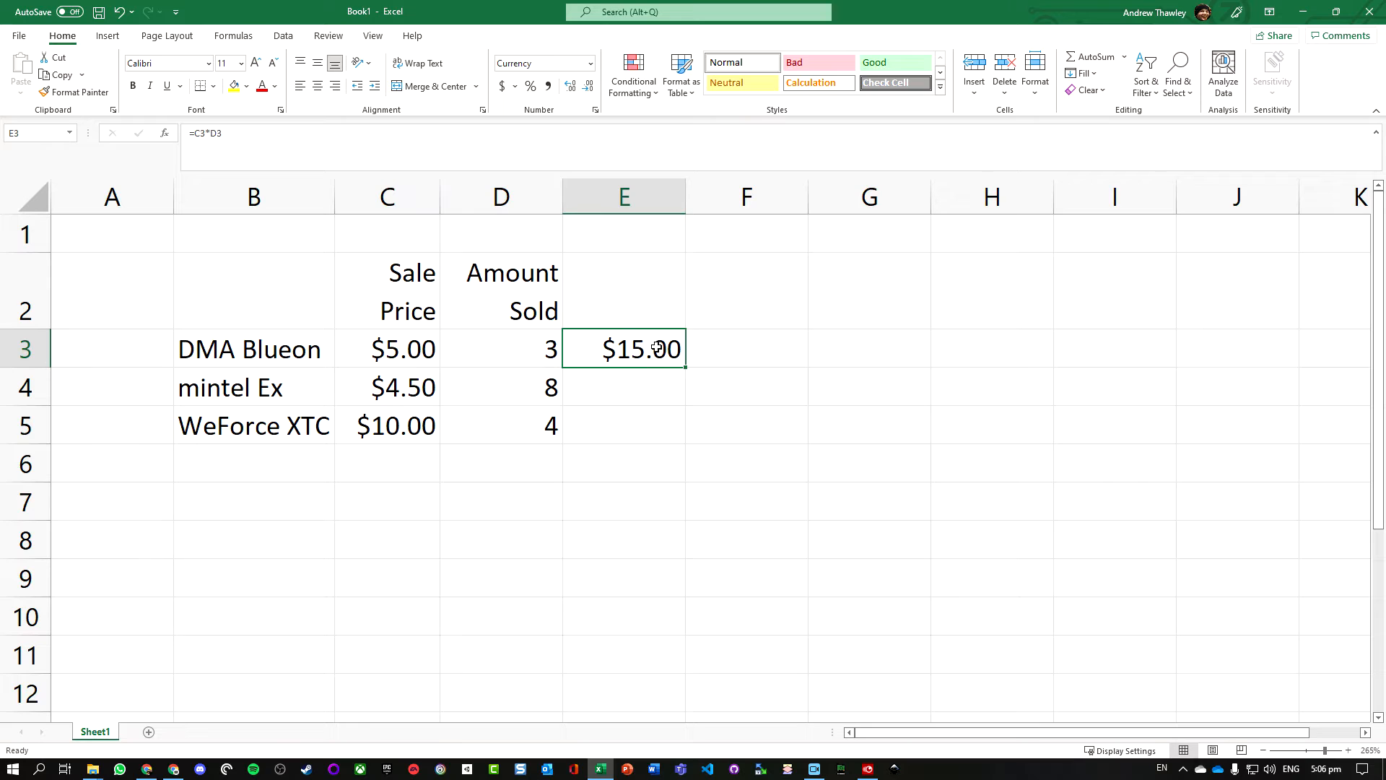
left_click(590, 63)
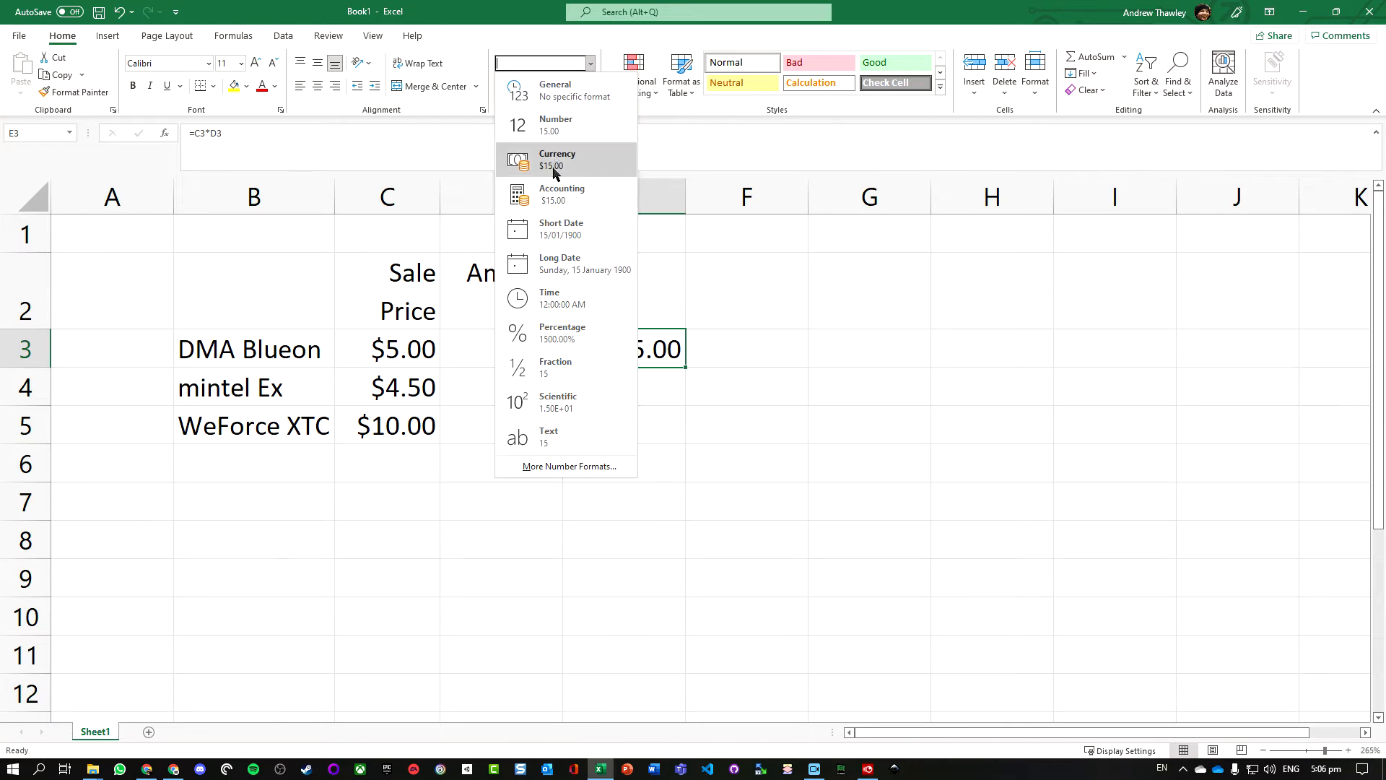
left_click(529, 23)
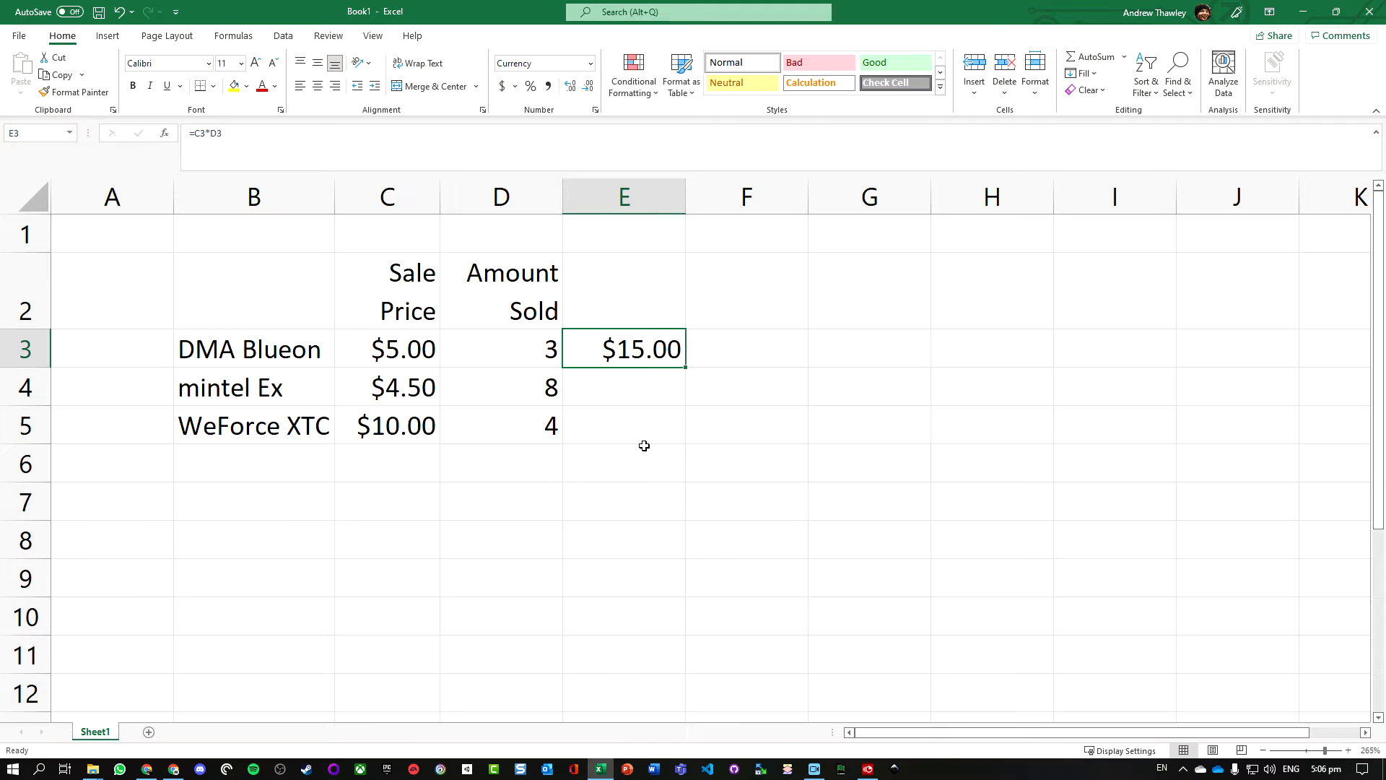
Copy the DMA Blueon multiplication formula from E3 down through E5 for the other two products
left_click(618, 384)
left_click(640, 348)
left_click_drag(687, 368, 686, 445)
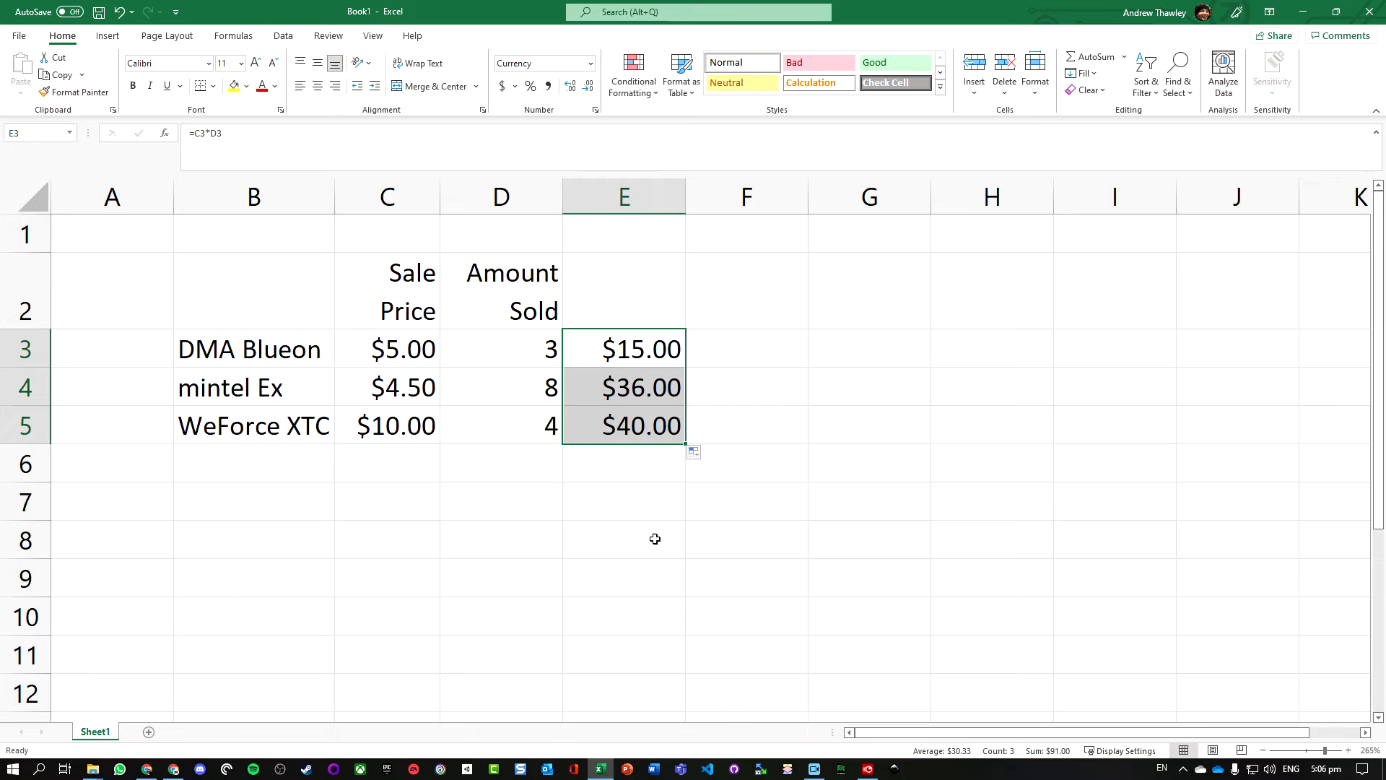
Examine the copied formulas in E4 and E5 to check which price and amount cells each one references
left_click(637, 391)
left_click(639, 423)
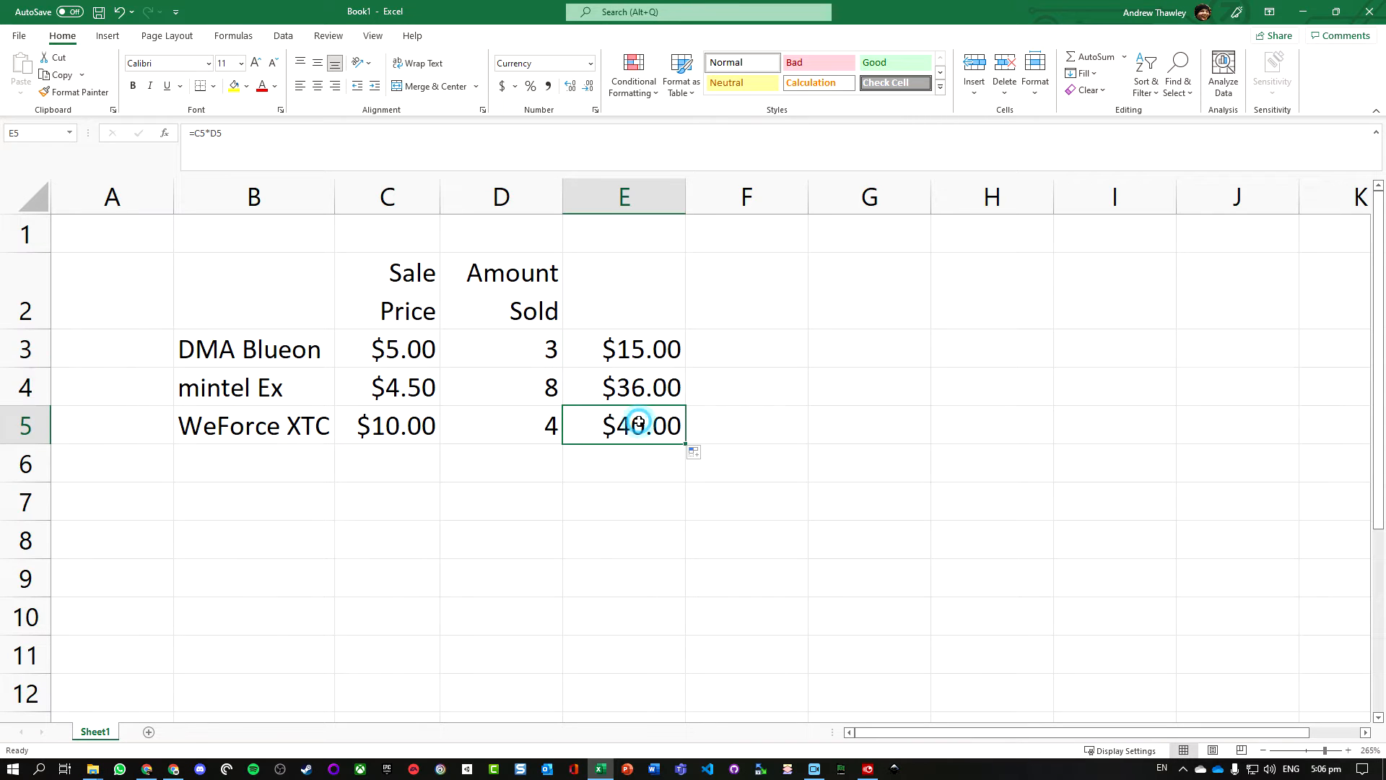
left_click(625, 388)
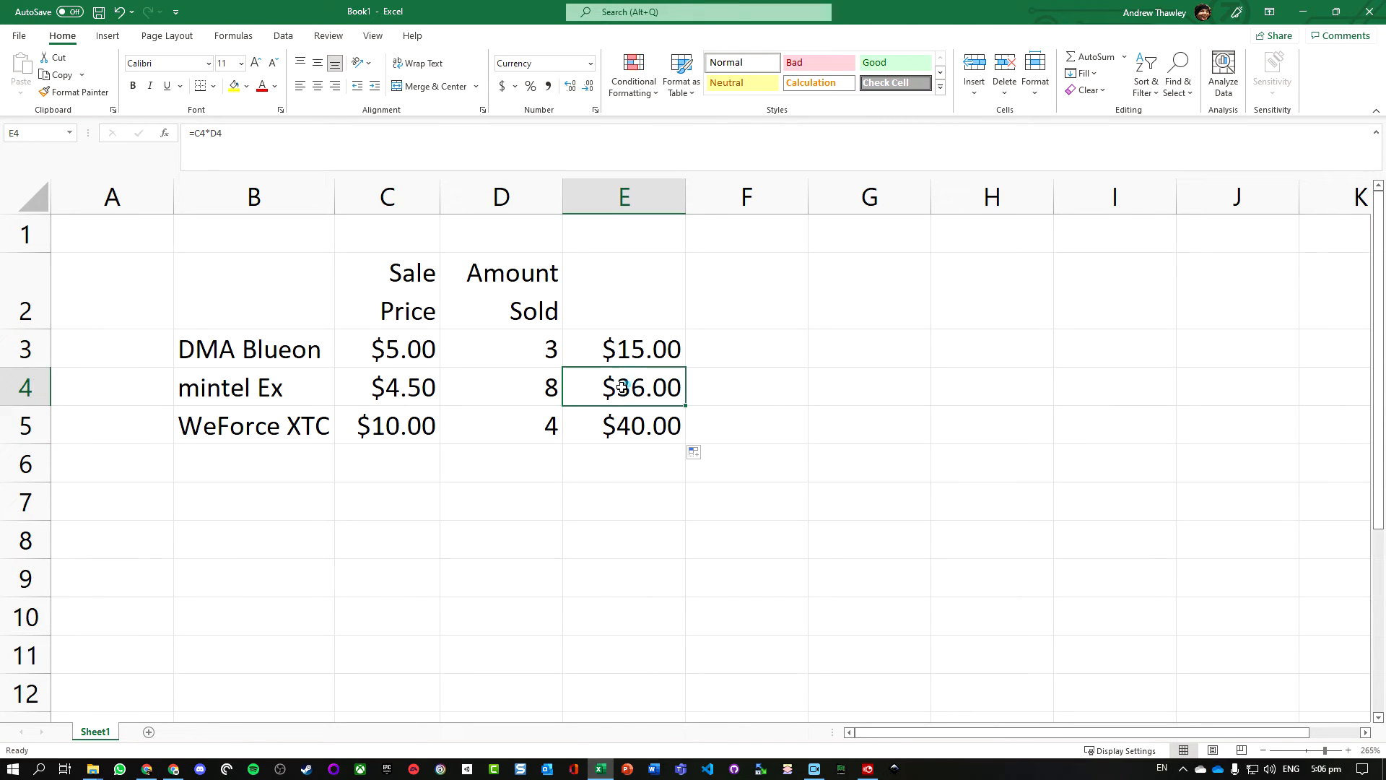
left_click(614, 388)
double_click(614, 388)
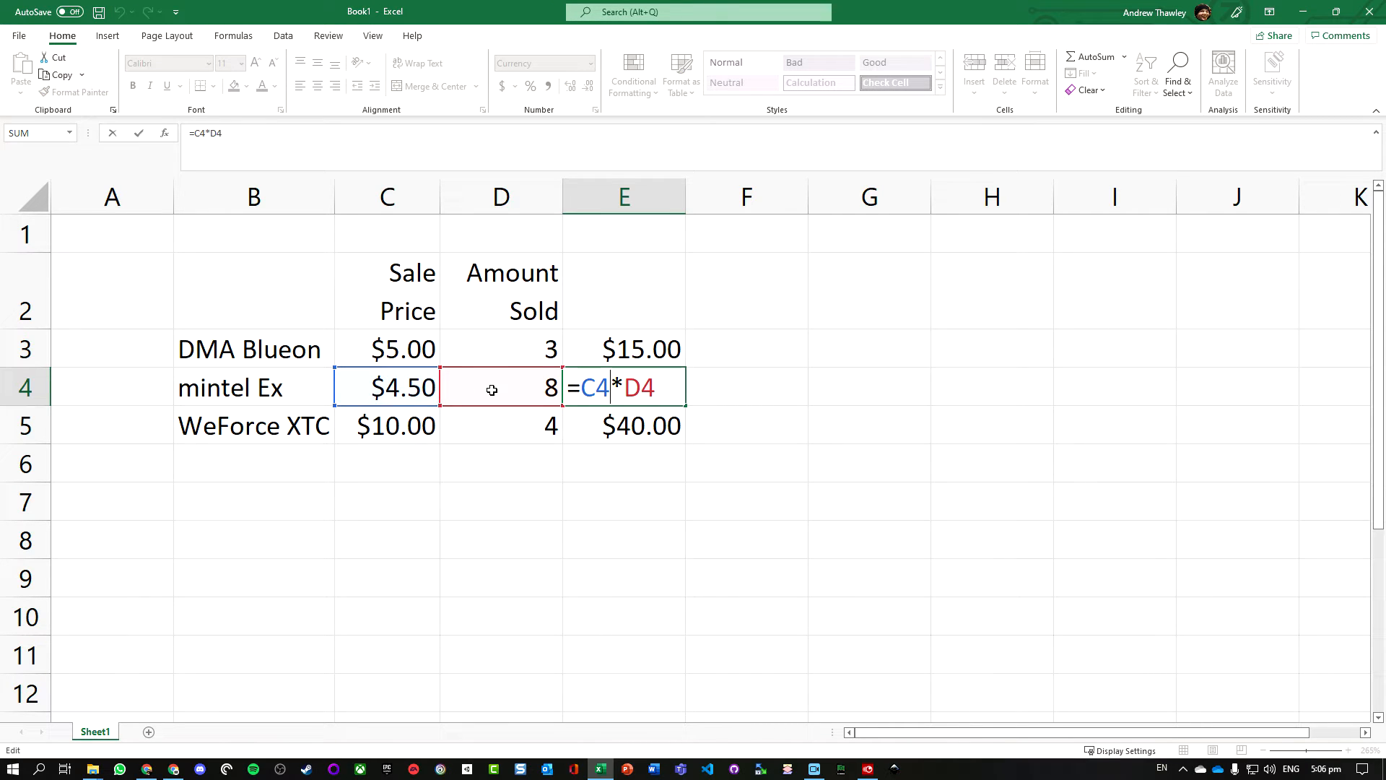
key("Escape")
left_click(635, 426)
double_click(635, 426)
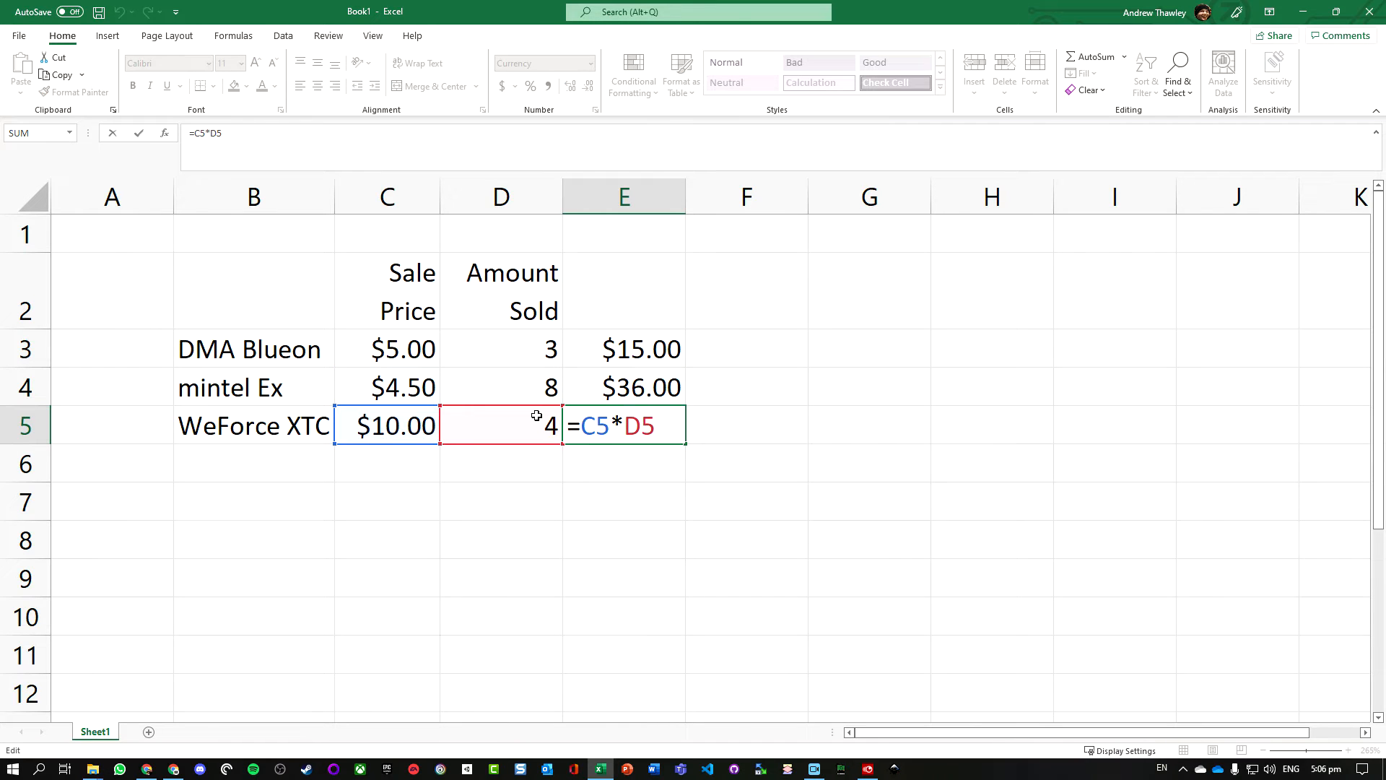
key("Escape")
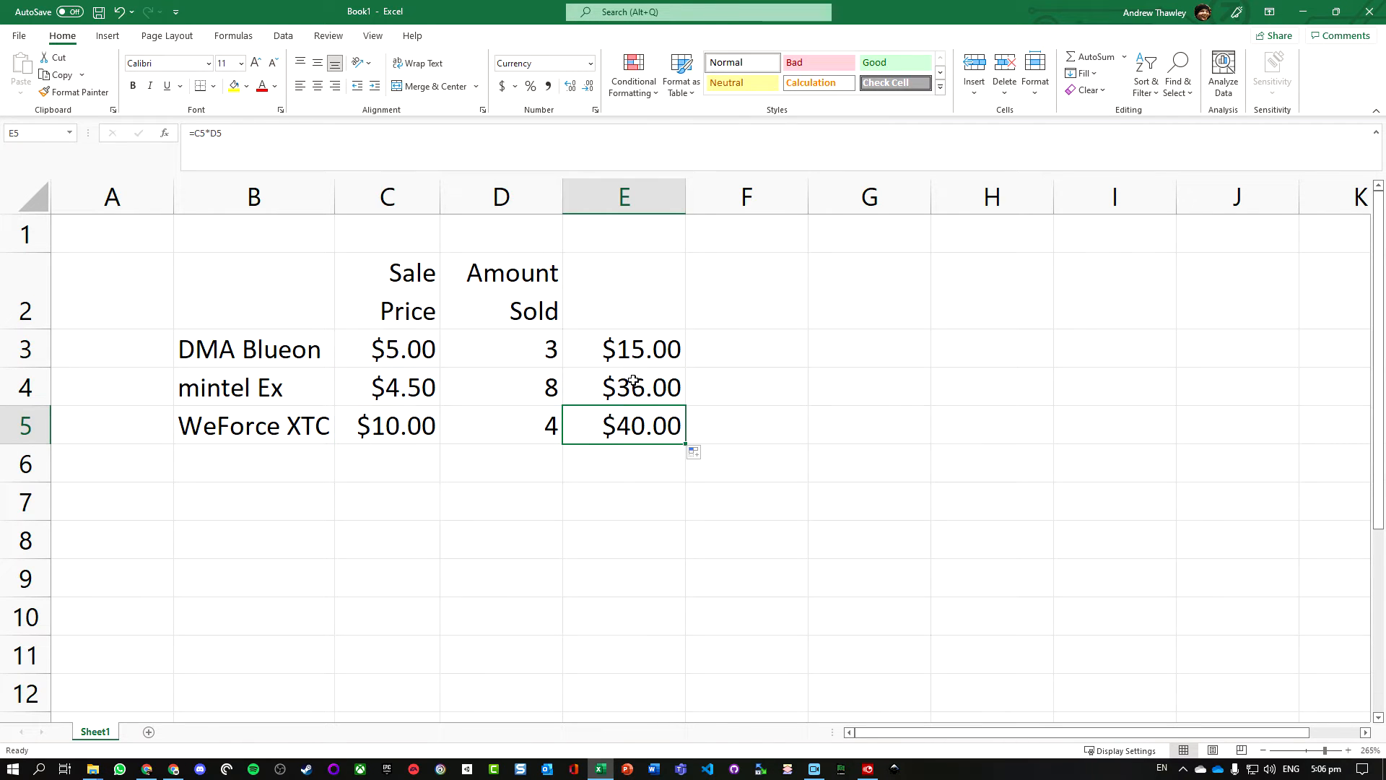
Enter the label Total in B7, below the product names
left_click(275, 498)
type("Total")
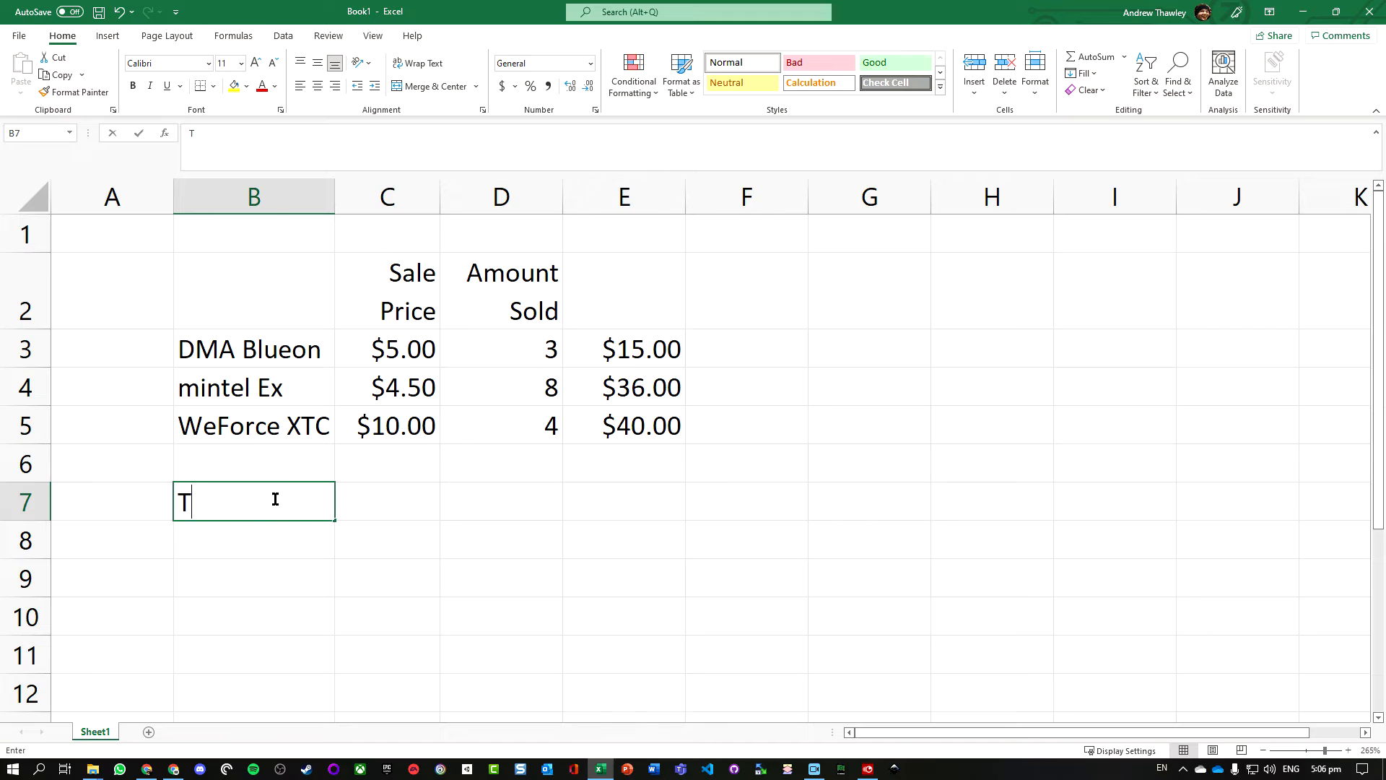
key("Right")
Enter the formula =SUM(E3:E5) in E7 to add up the product totals
key("Right")
key("Right")
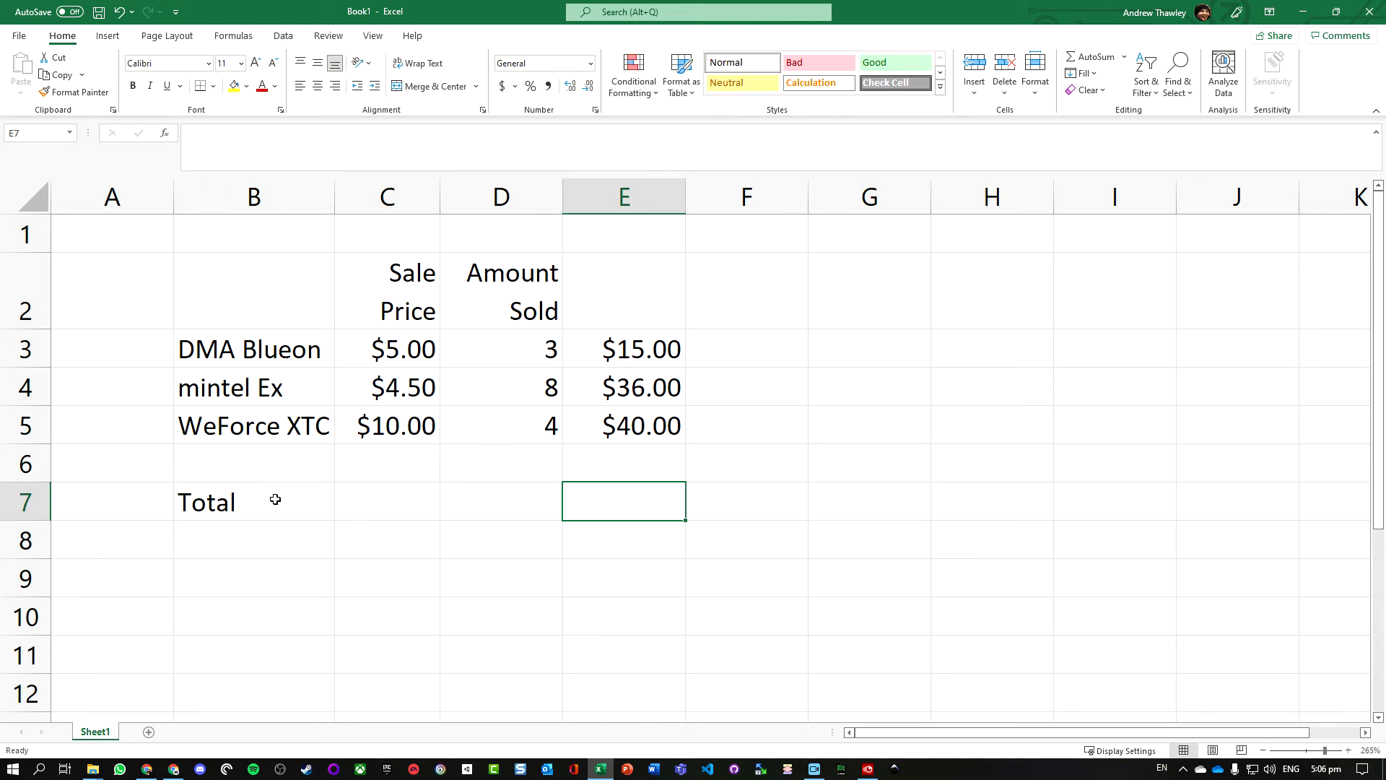
type("=")
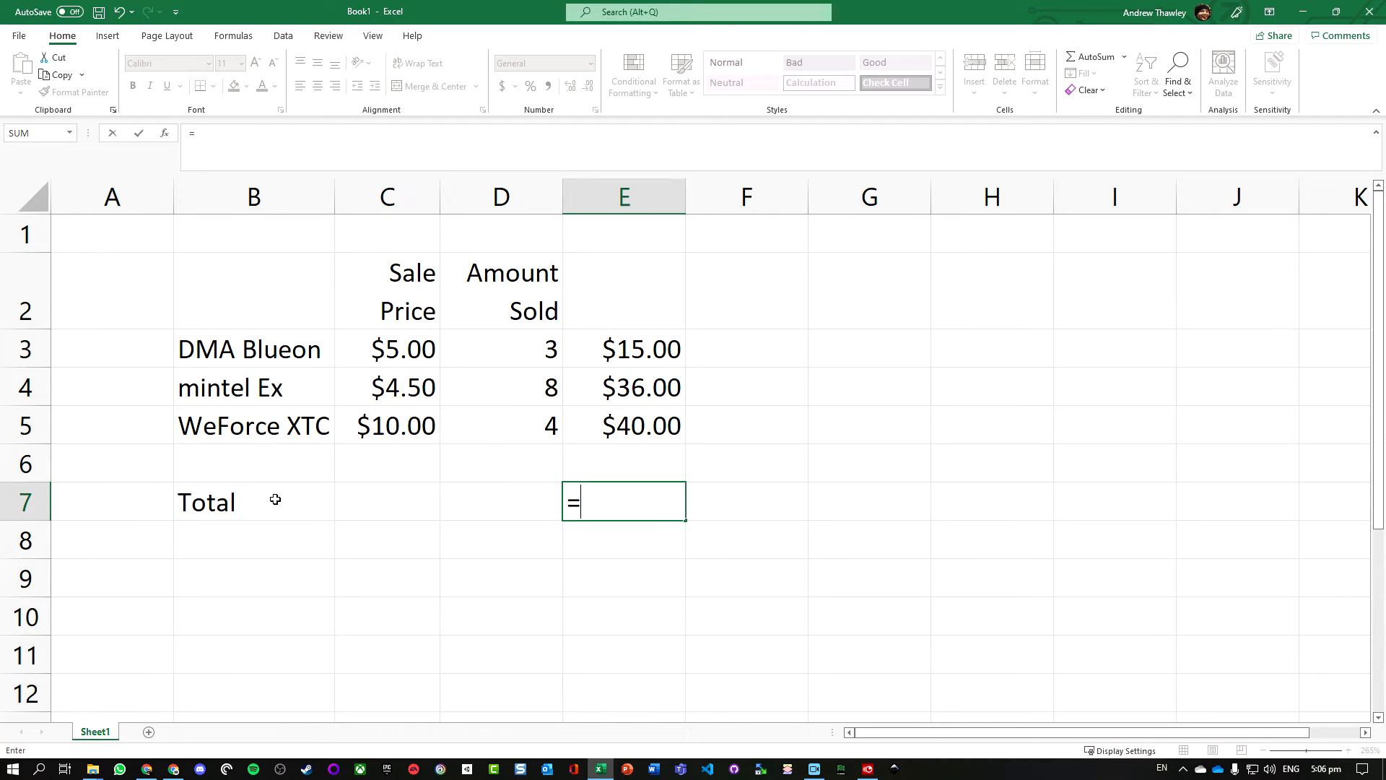
type("sum")
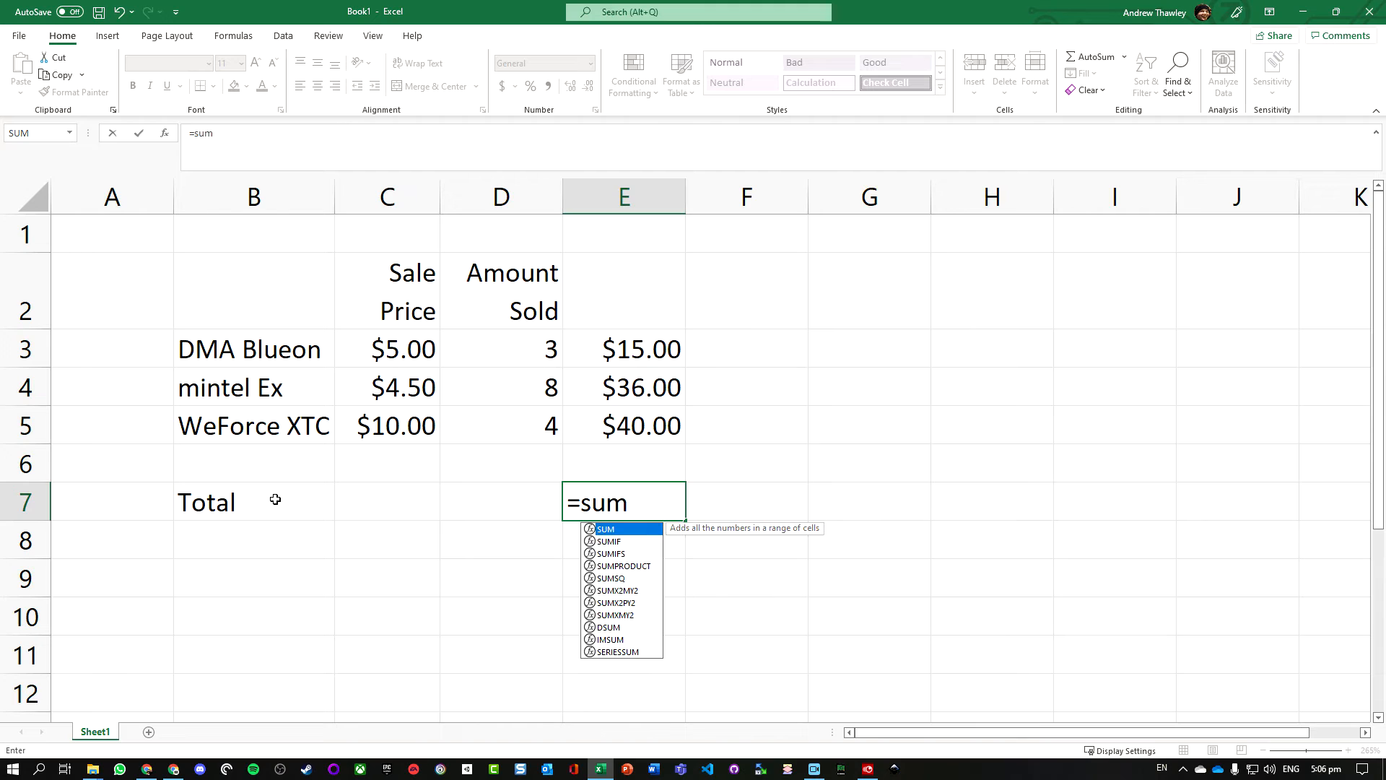
type("(")
left_click_drag(638, 351, 650, 414)
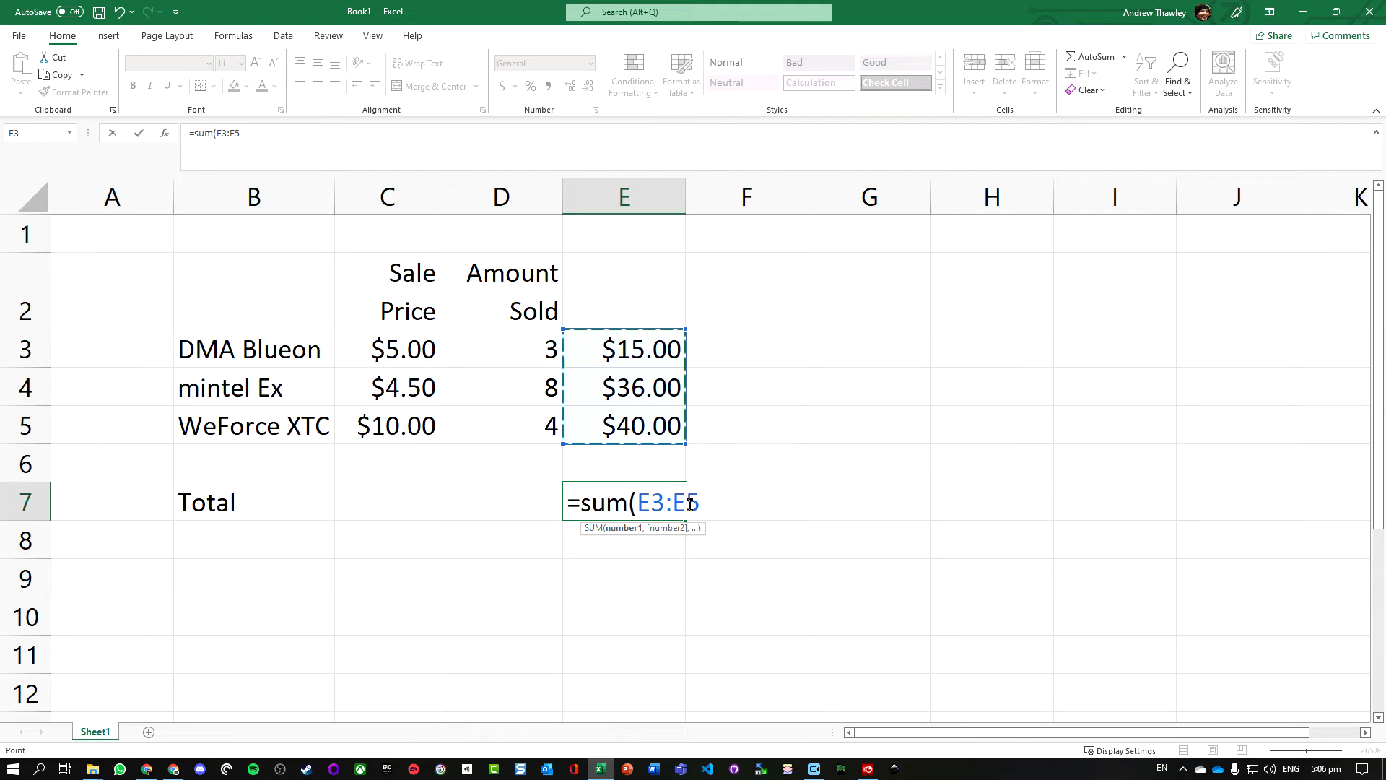
type(")")
key("Return")
key("Up")
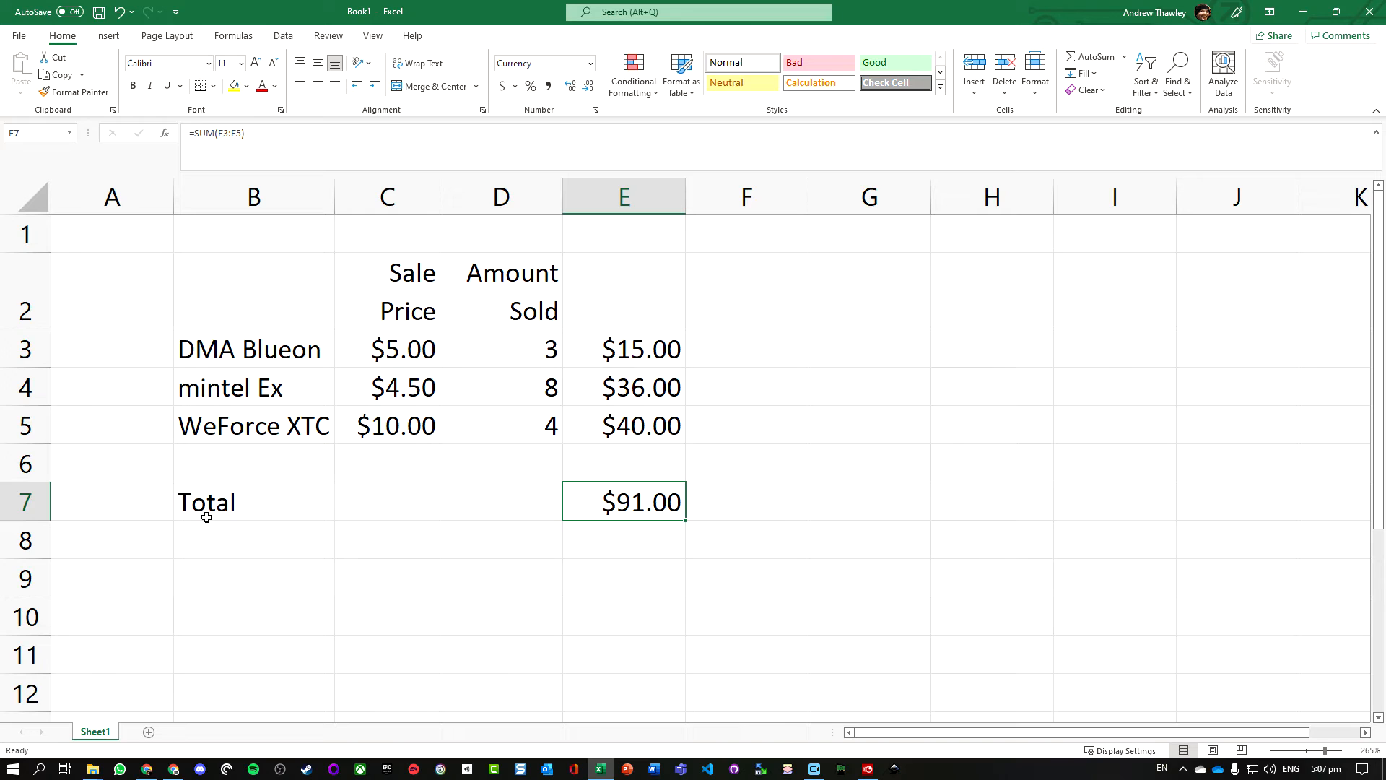
Format the Total row B7:E7 with a black fill and white text
left_click_drag(211, 503, 634, 500)
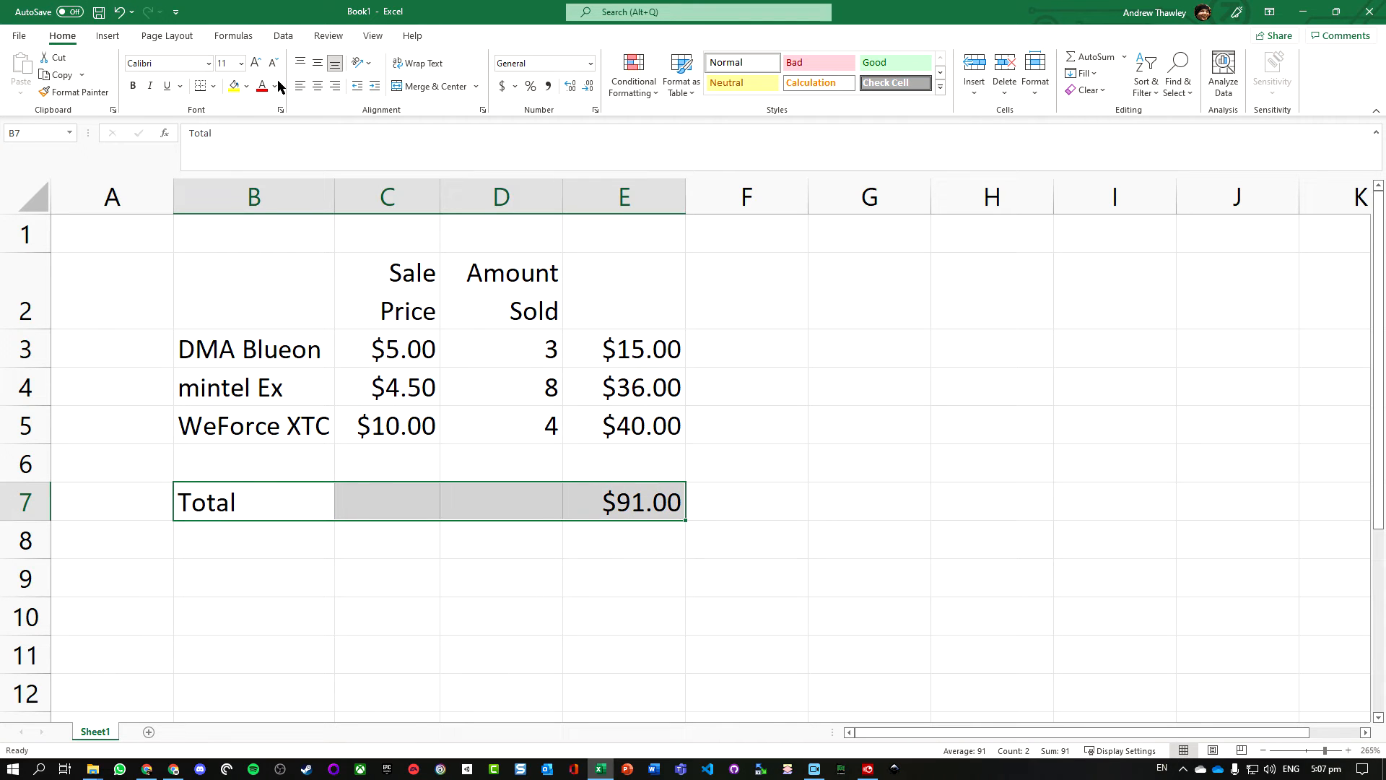
left_click(247, 87)
left_click(250, 123)
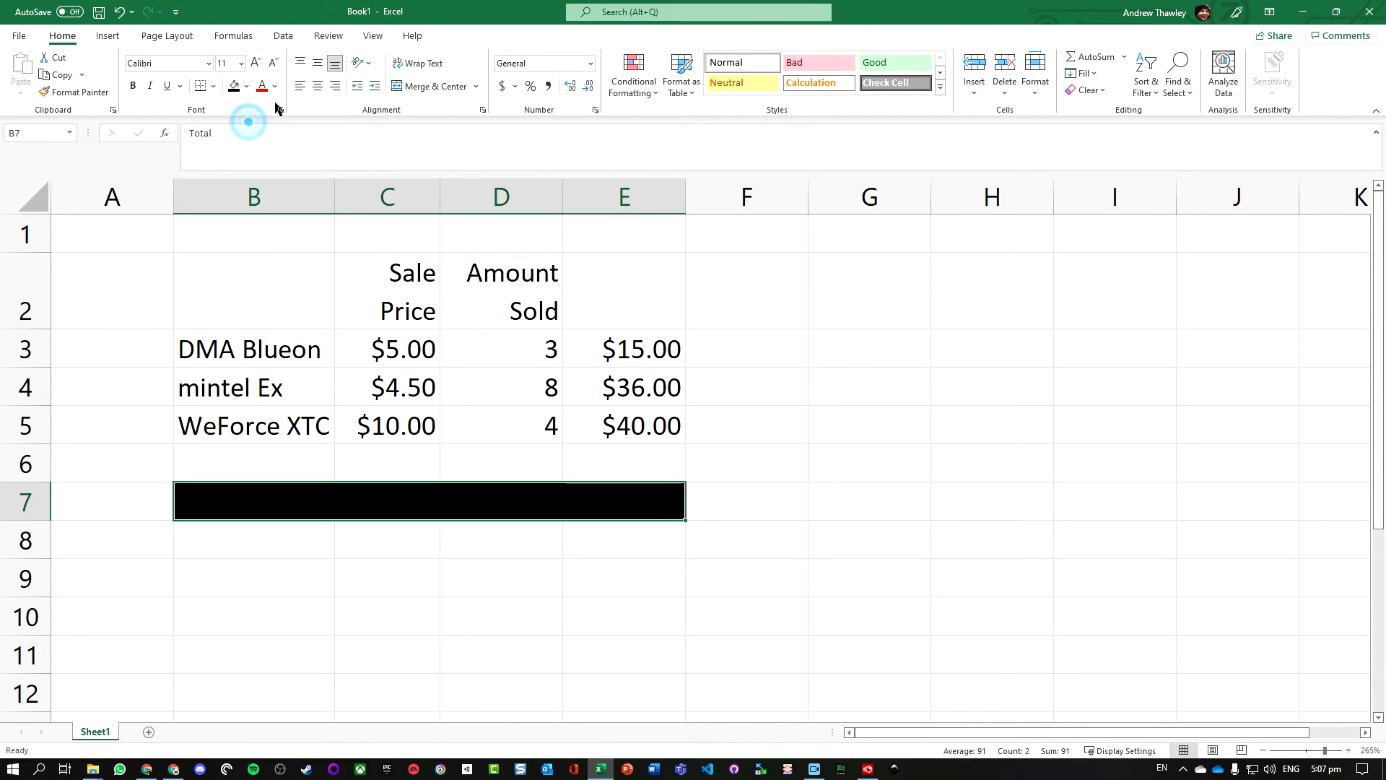
left_click(274, 86)
left_click(270, 126)
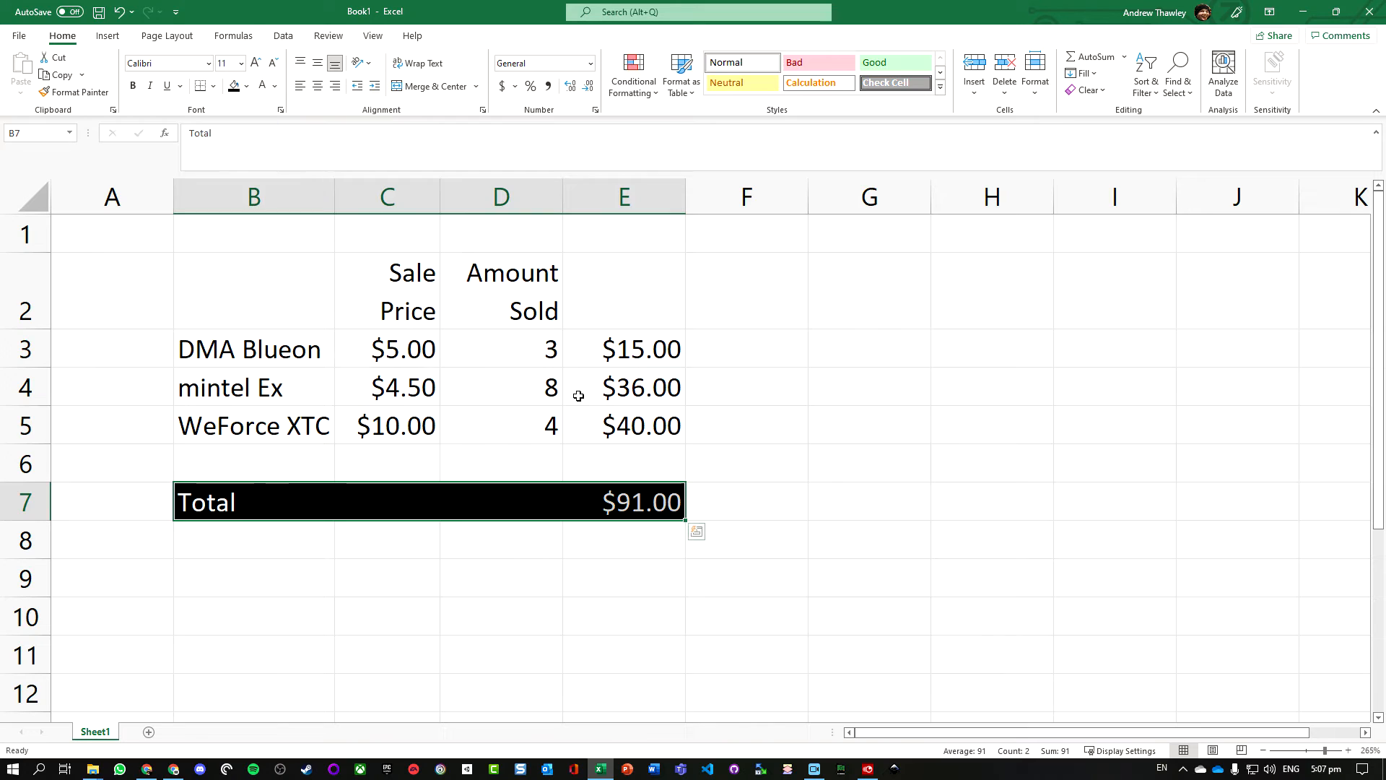
left_click(610, 573)
left_click(626, 505)
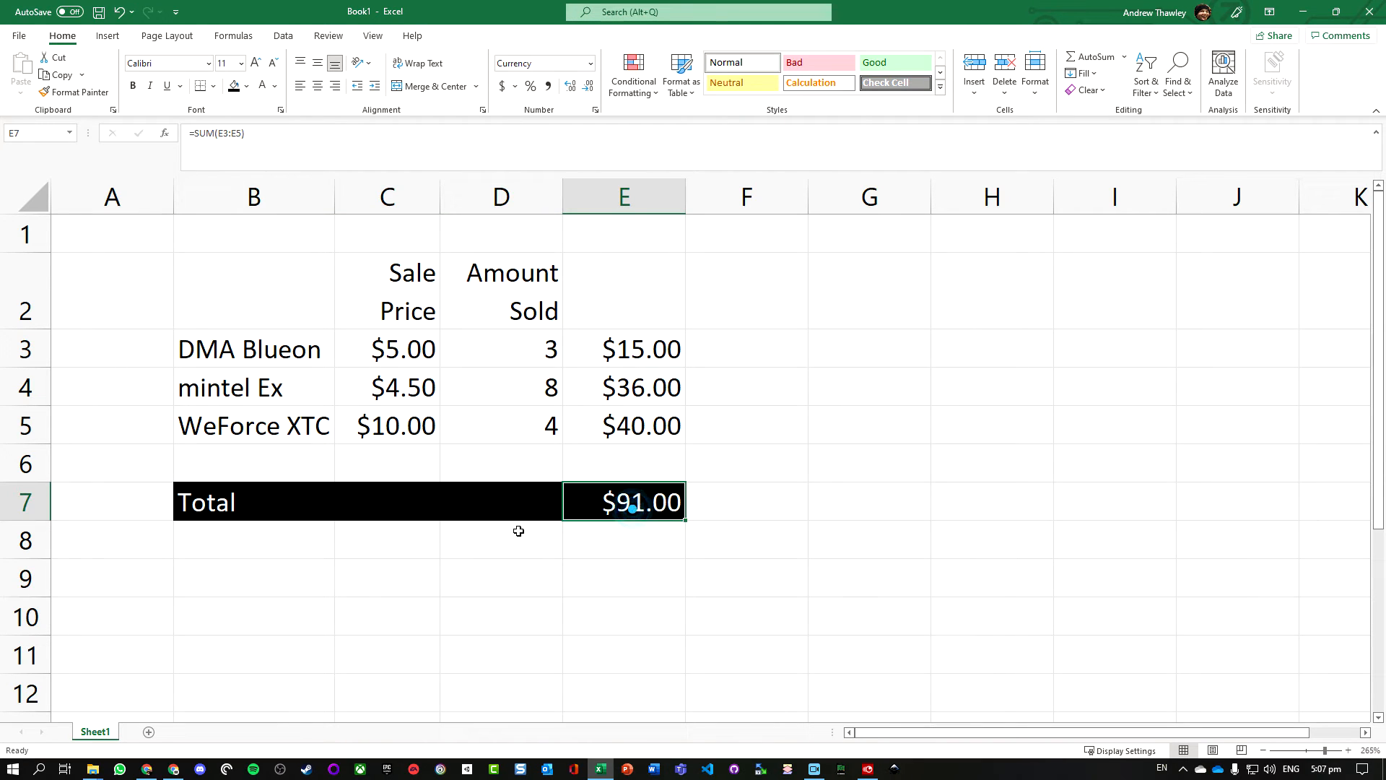
left_click(414, 291)
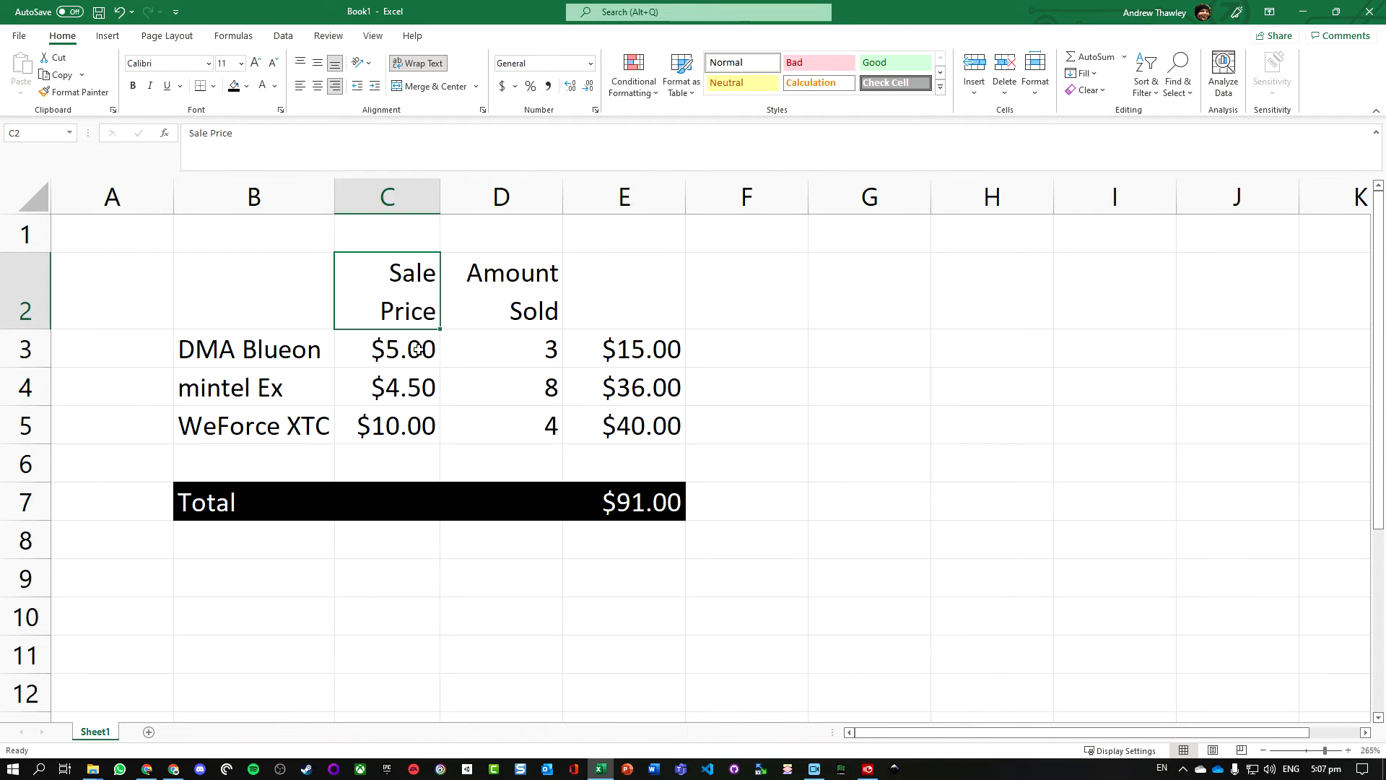
left_click(521, 284)
left_click_drag(397, 346, 401, 430)
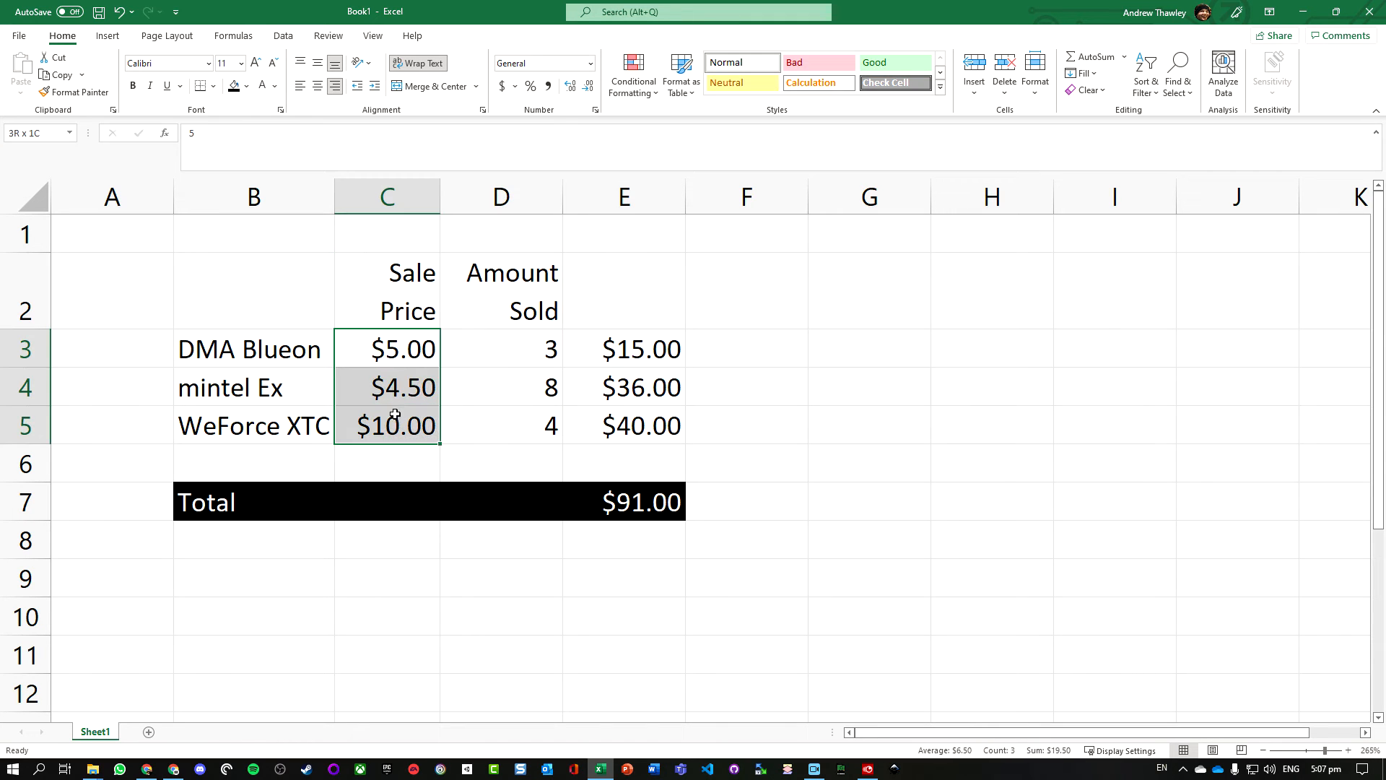
left_click(541, 345)
left_click_drag(541, 345, 534, 422)
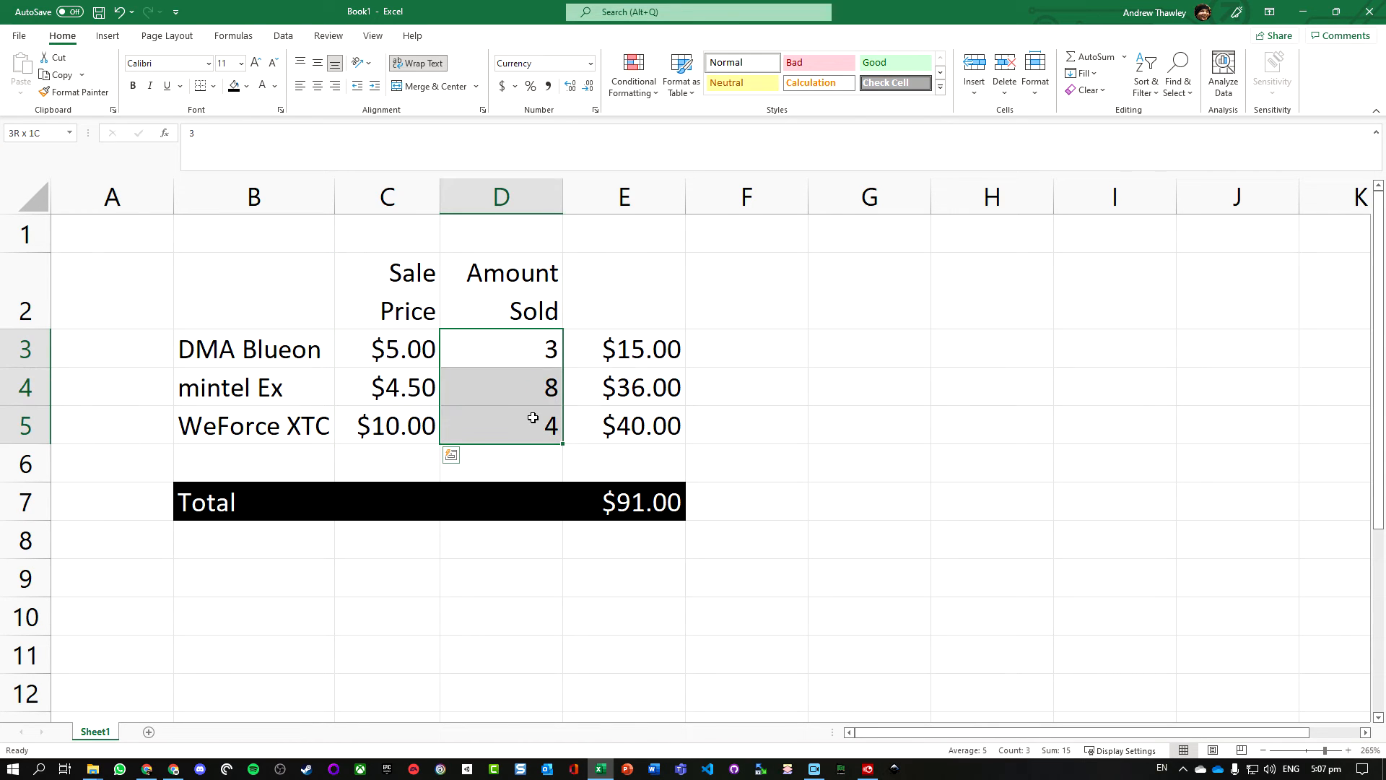
left_click(516, 296)
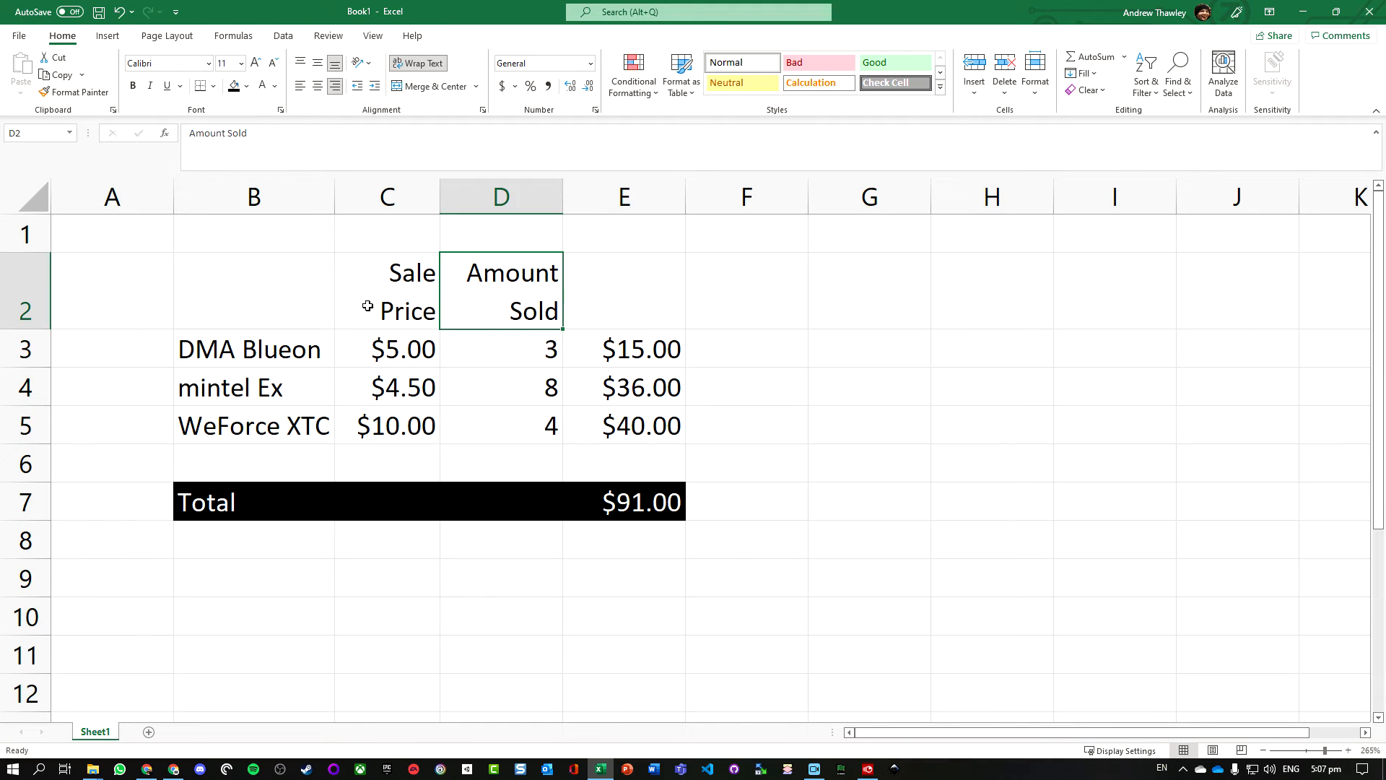
Enter Total as the column header in E2 and right-align it
left_click(630, 296)
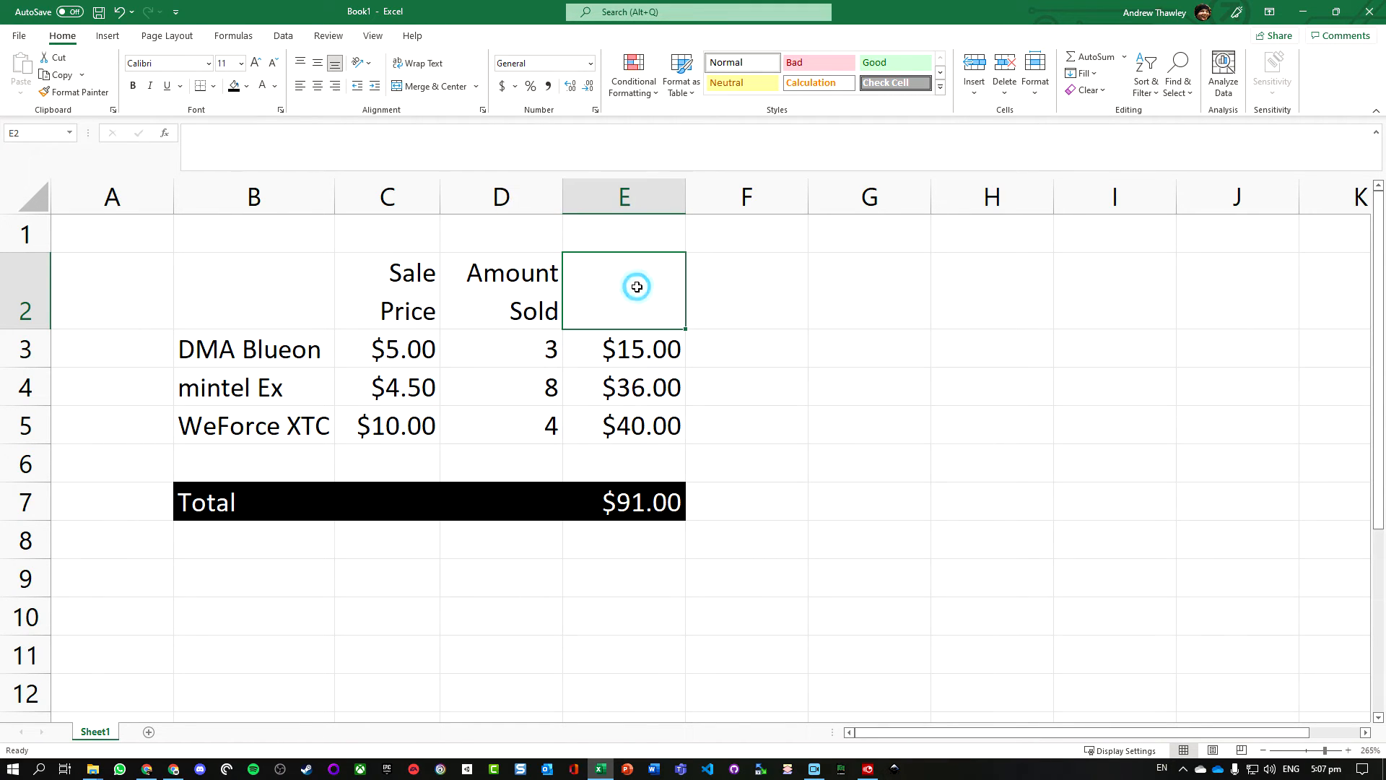
type("Total")
key("Return")
left_click(635, 287)
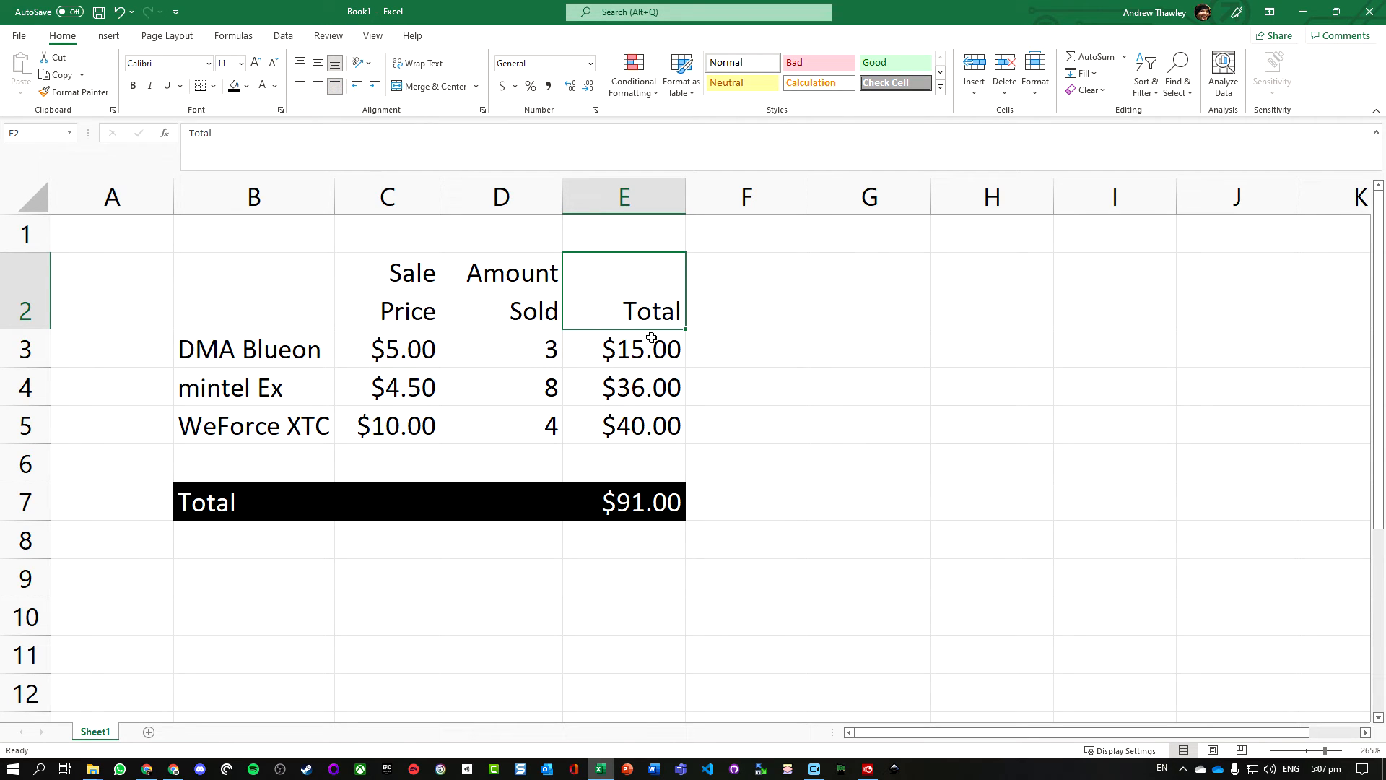
Align the column headers in C2:E2 to the top of their cells
left_click(300, 63)
left_click_drag(383, 281, 620, 289)
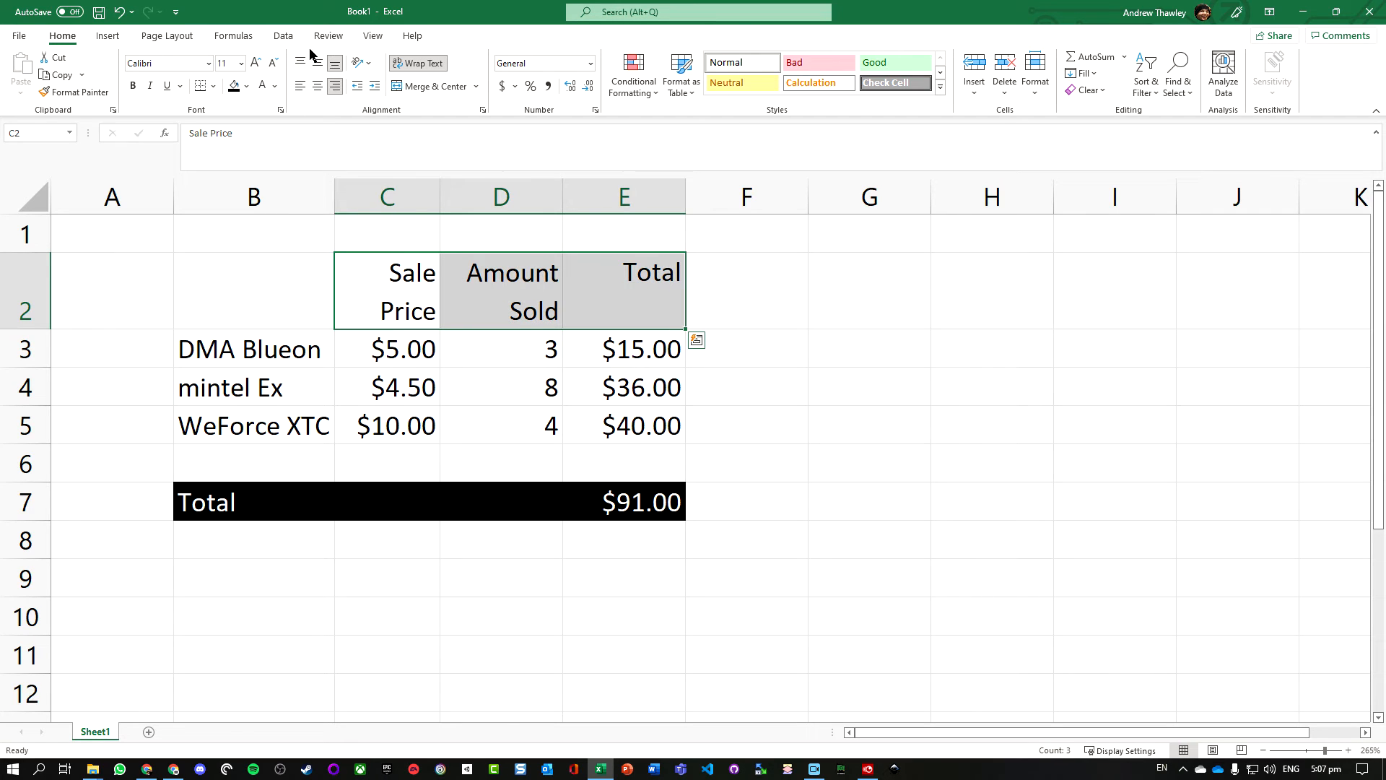
left_click(411, 427)
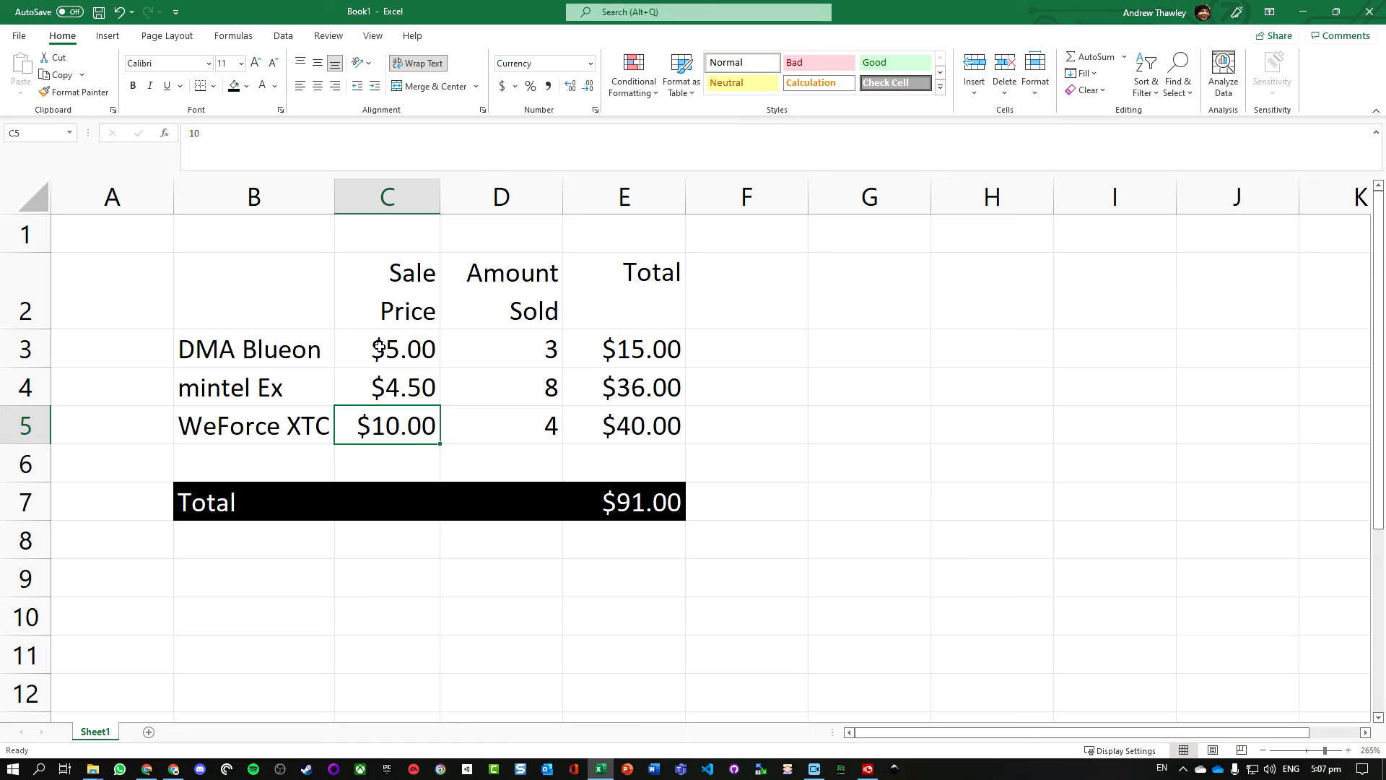
left_click(382, 305)
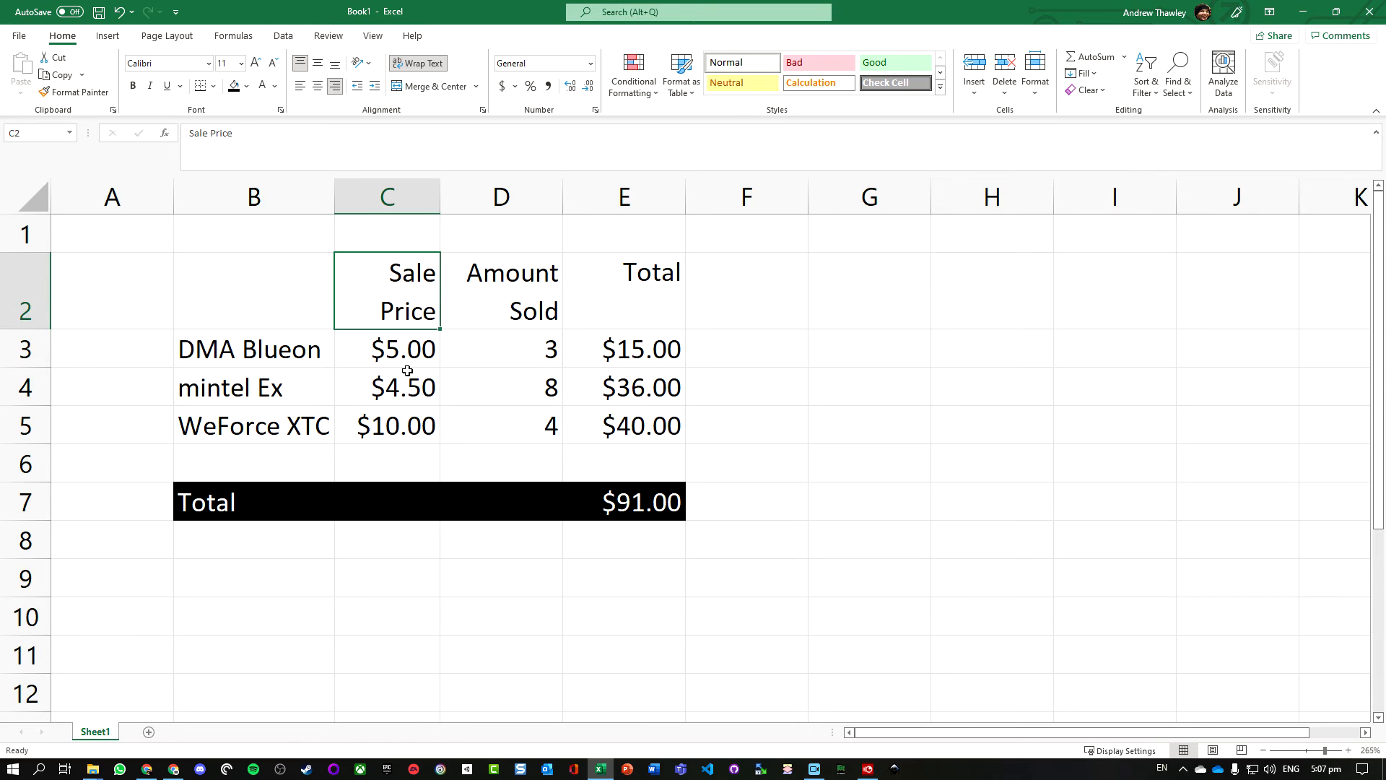
Apply outside borders to the price, amount and total values in C3:E5
left_click_drag(392, 350, 615, 419)
left_click(213, 86)
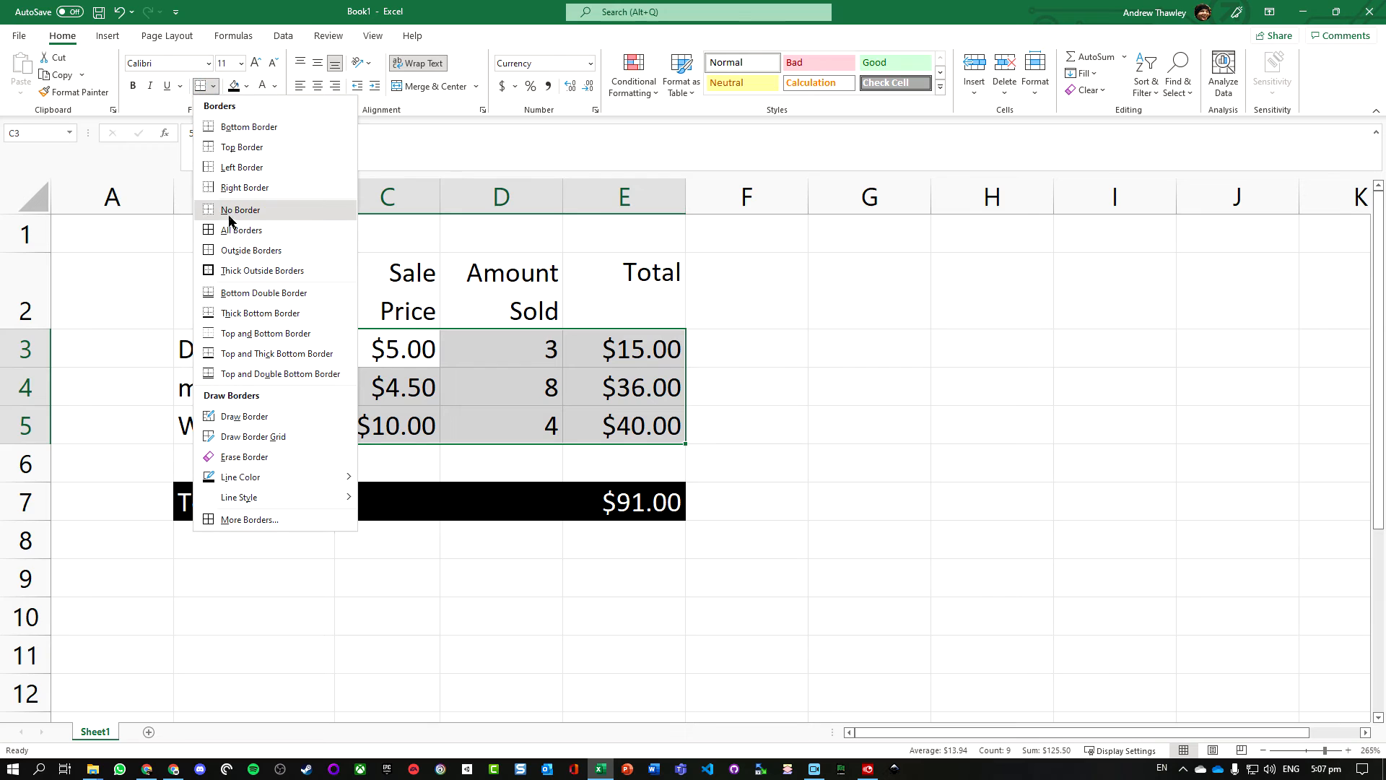
left_click(232, 250)
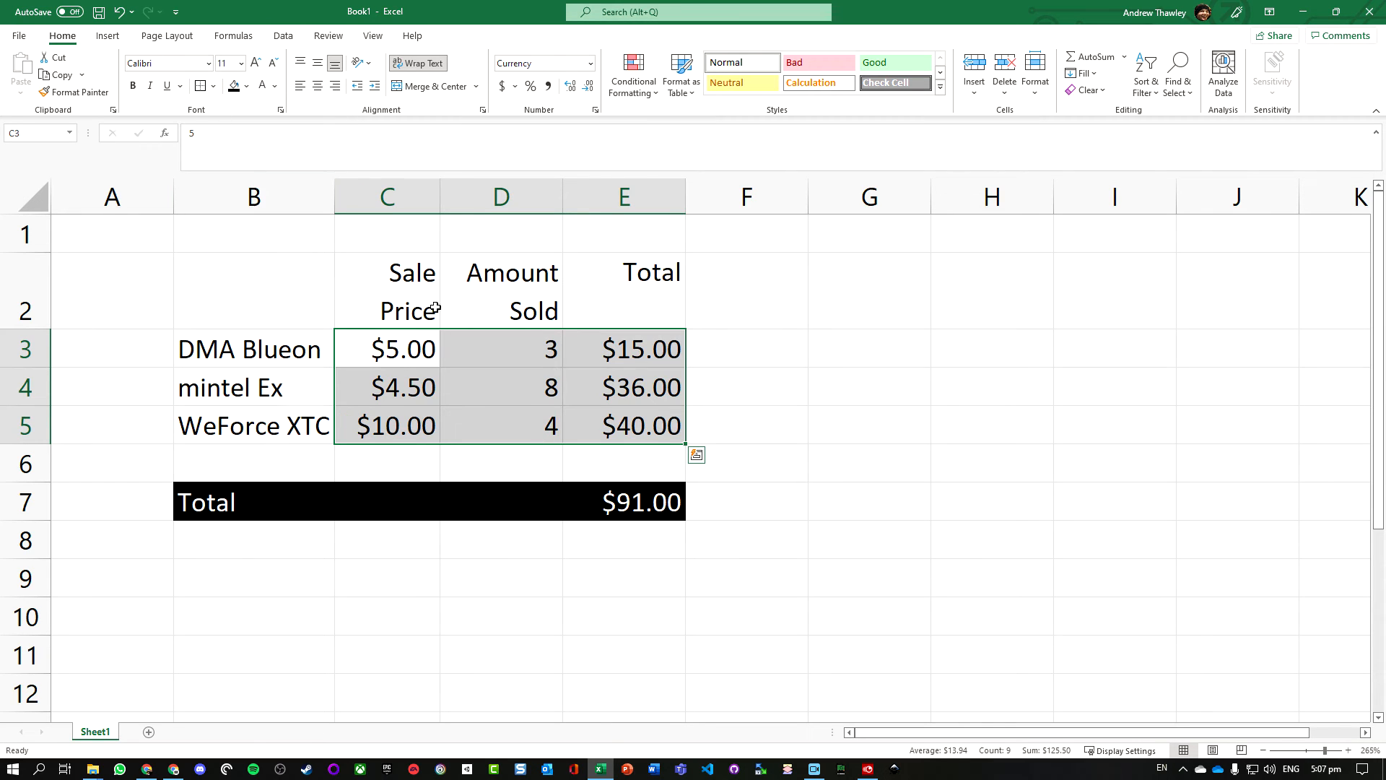
Draw borders around the headers in C2:E2 and vertical dividers between columns C, D and E down to row 5
left_click(213, 86)
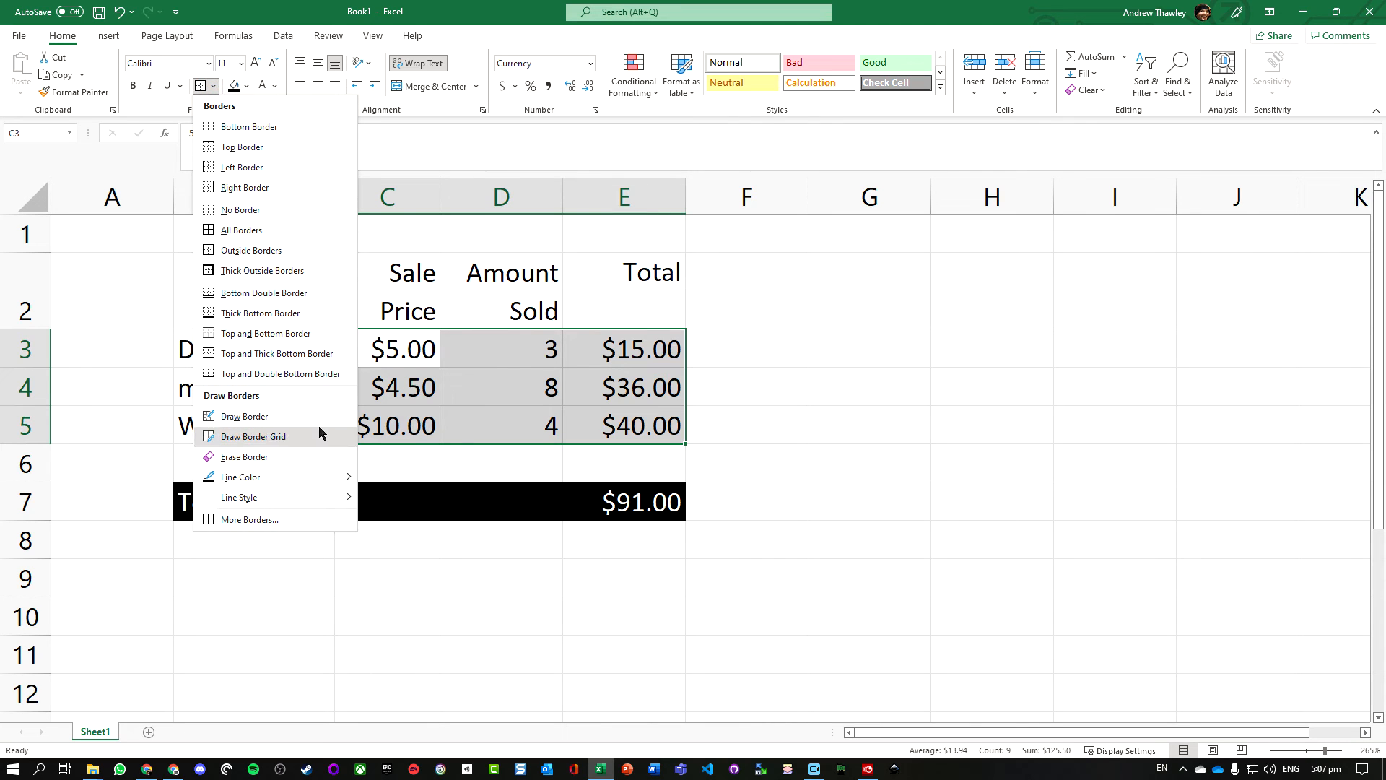
left_click(279, 419)
left_click(343, 311)
mouse_move(371, 249)
left_mouse_down()
mouse_move(616, 249)
mouse_move(553, 375)
left_mouse_up()
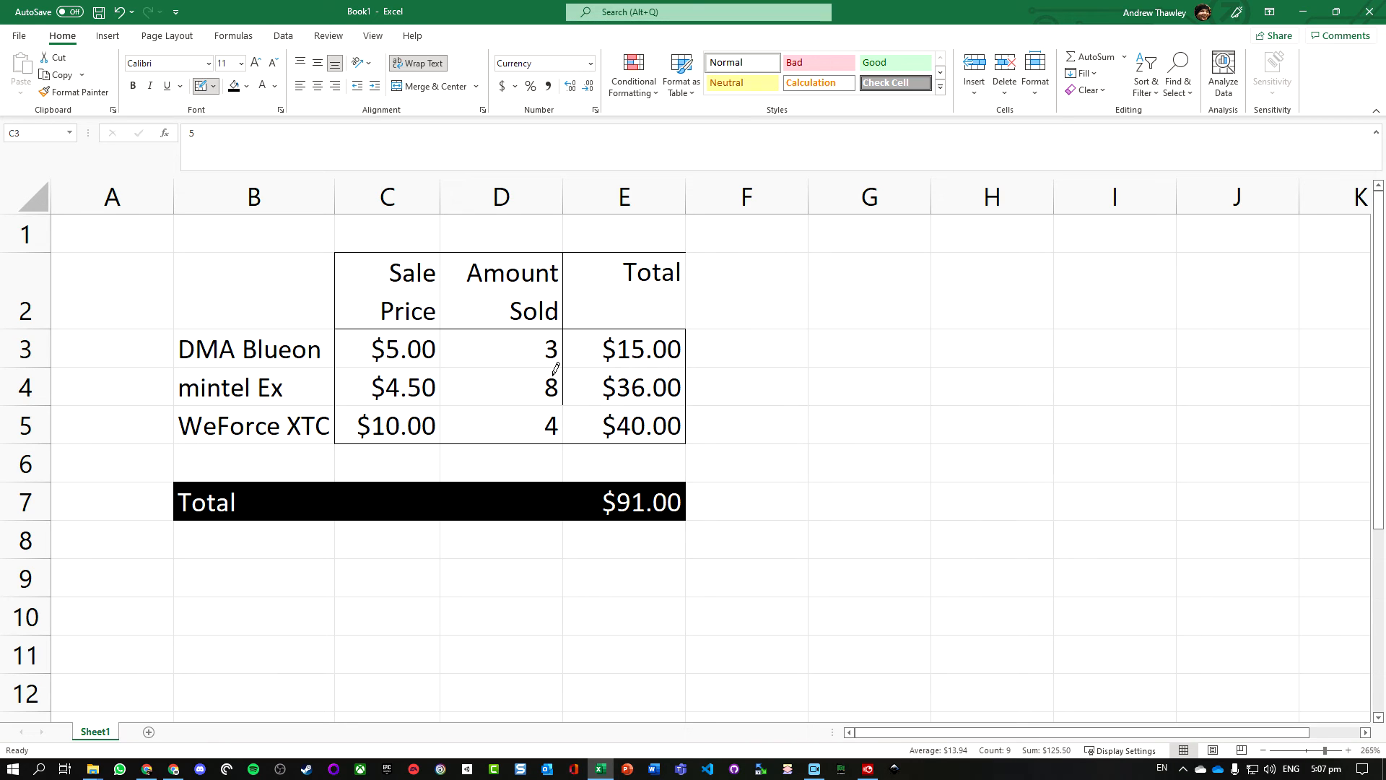
left_click(568, 425)
left_click_drag(443, 280, 442, 370)
Draw a border around the product names in B3:B5 and finish border drawing
mouse_move(264, 328)
left_mouse_down()
mouse_move(184, 333)
mouse_move(179, 353)
mouse_move(172, 335)
mouse_move(173, 442)
left_mouse_up()
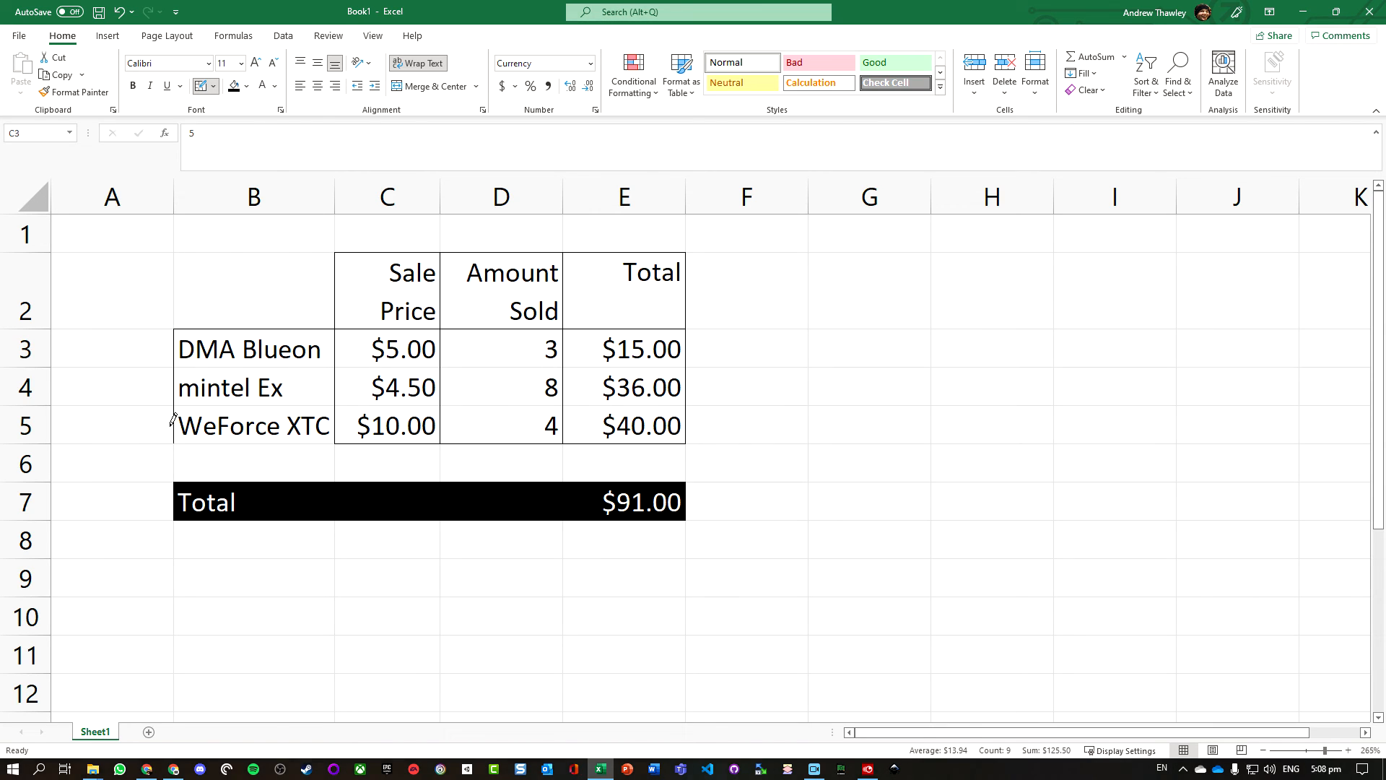
left_click(221, 442)
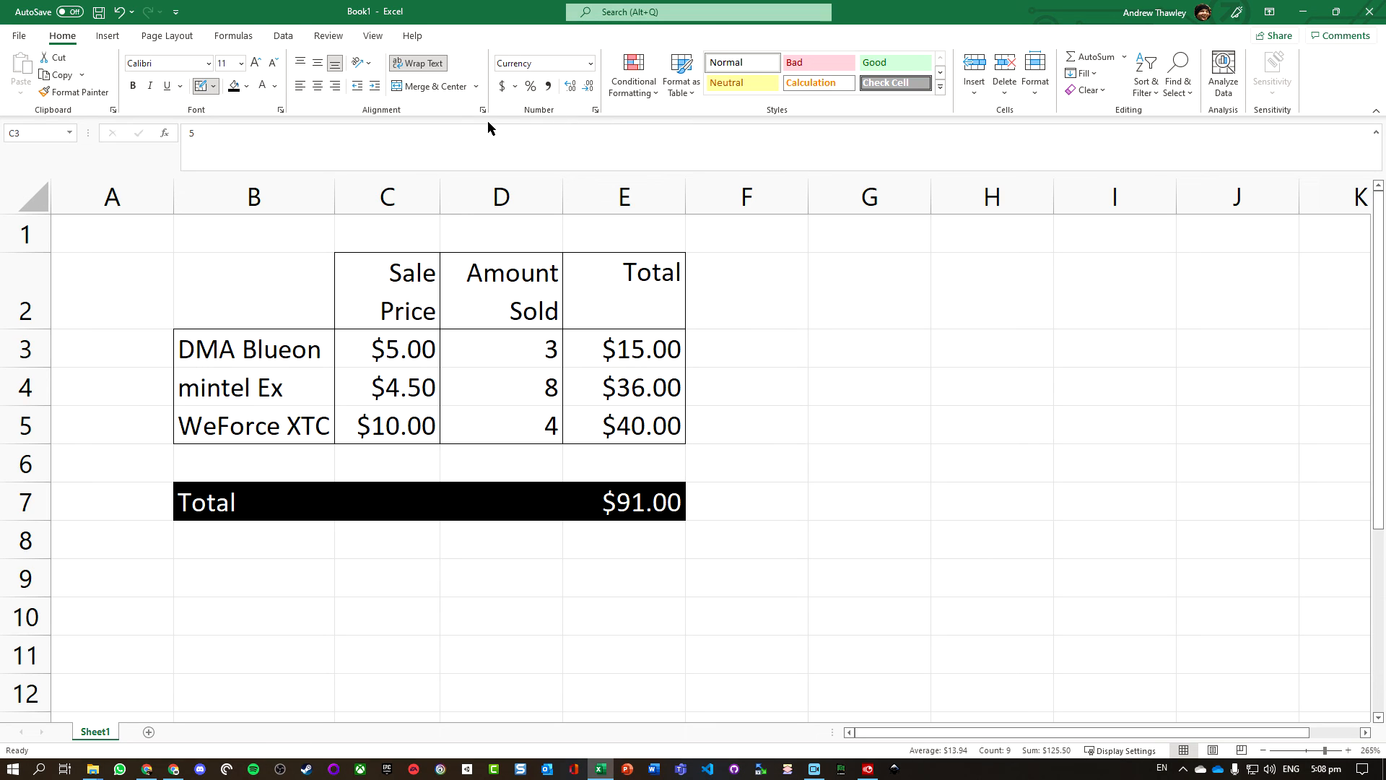
key("Escape")
left_click(494, 363)
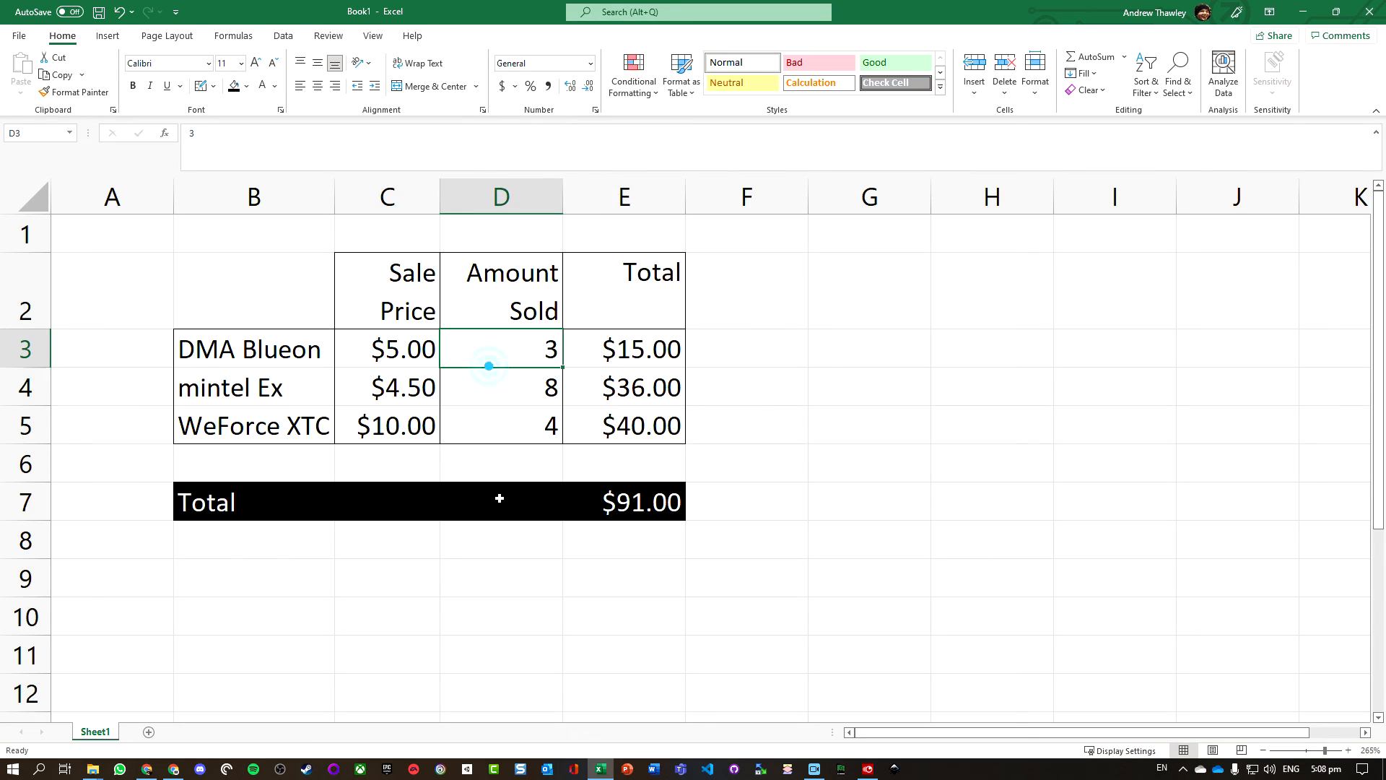
Enter the title "Graphics Cards Sold" in cell B1 above the sales table
left_click(617, 536)
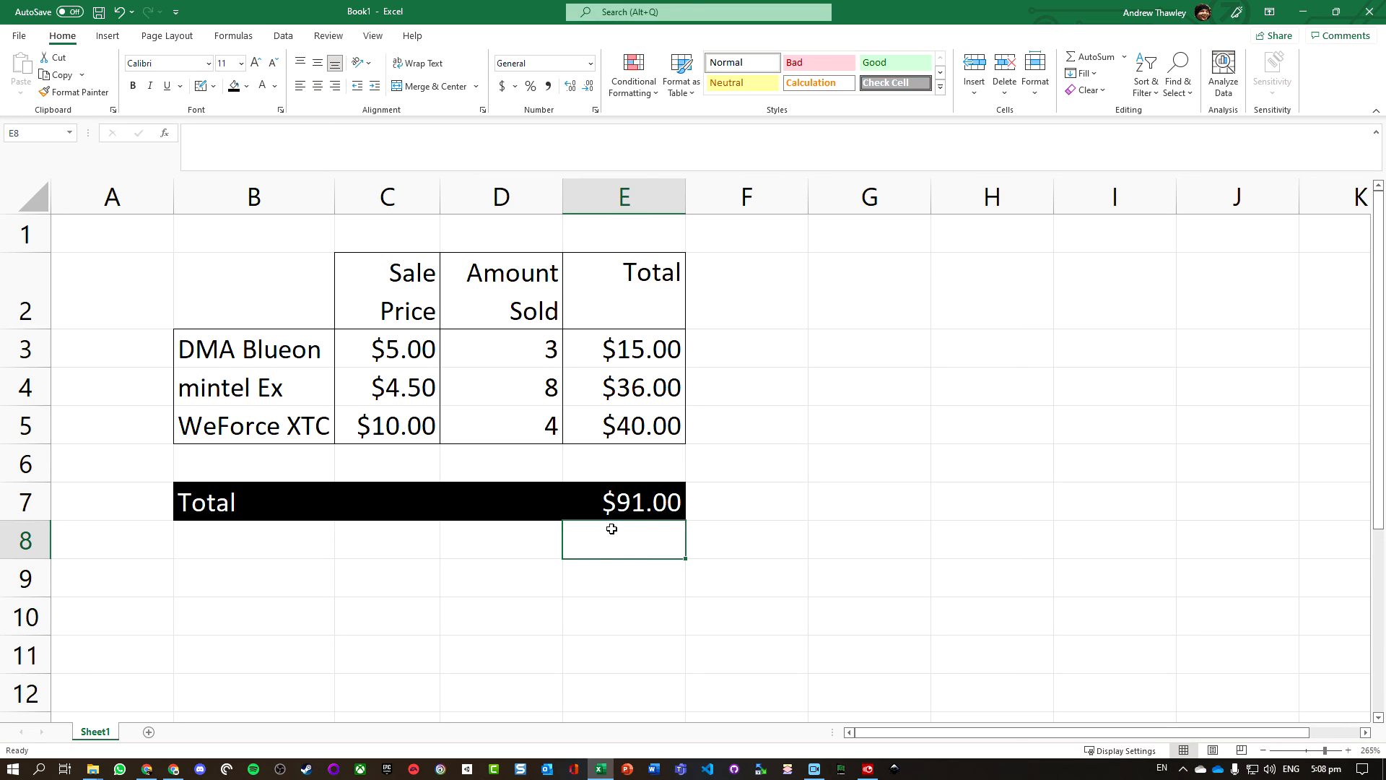
left_click_drag(201, 244, 634, 239)
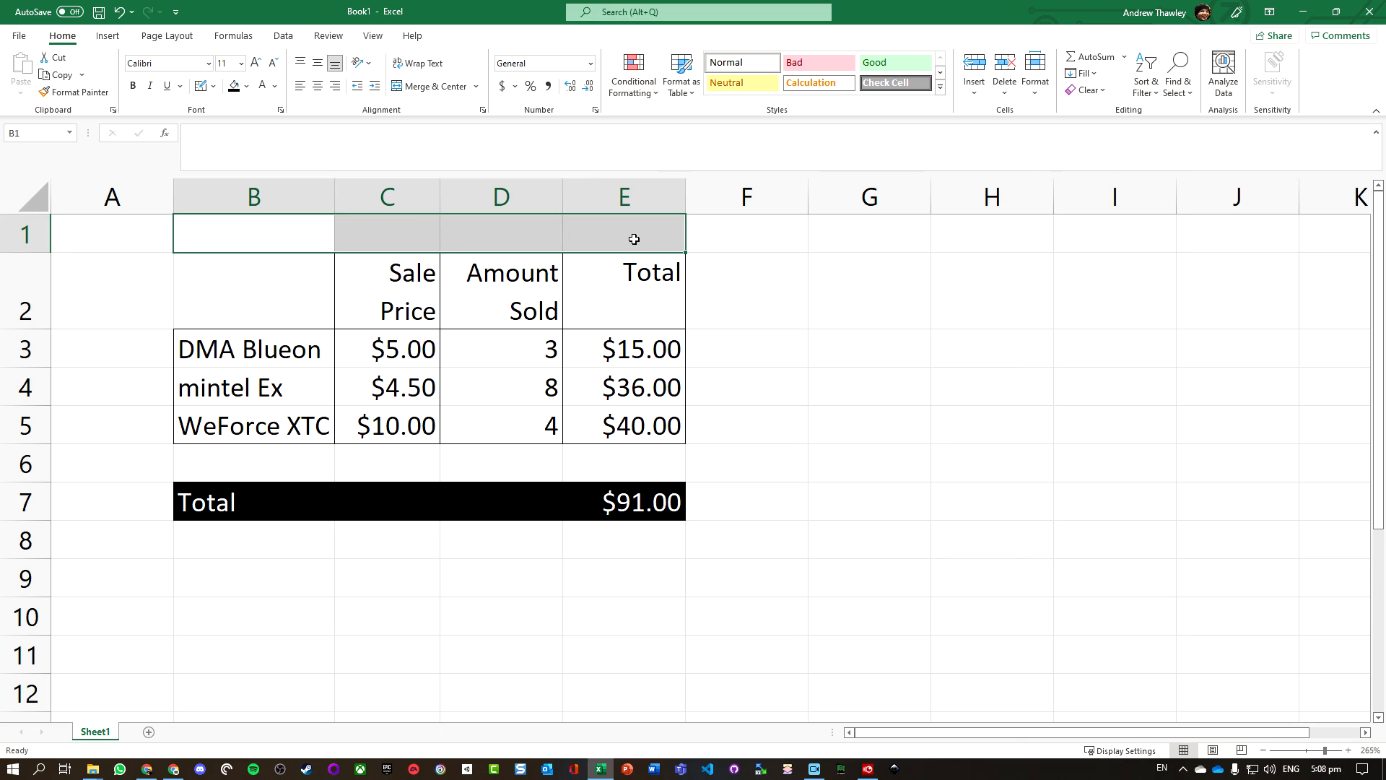
type("Graphics Cards ")
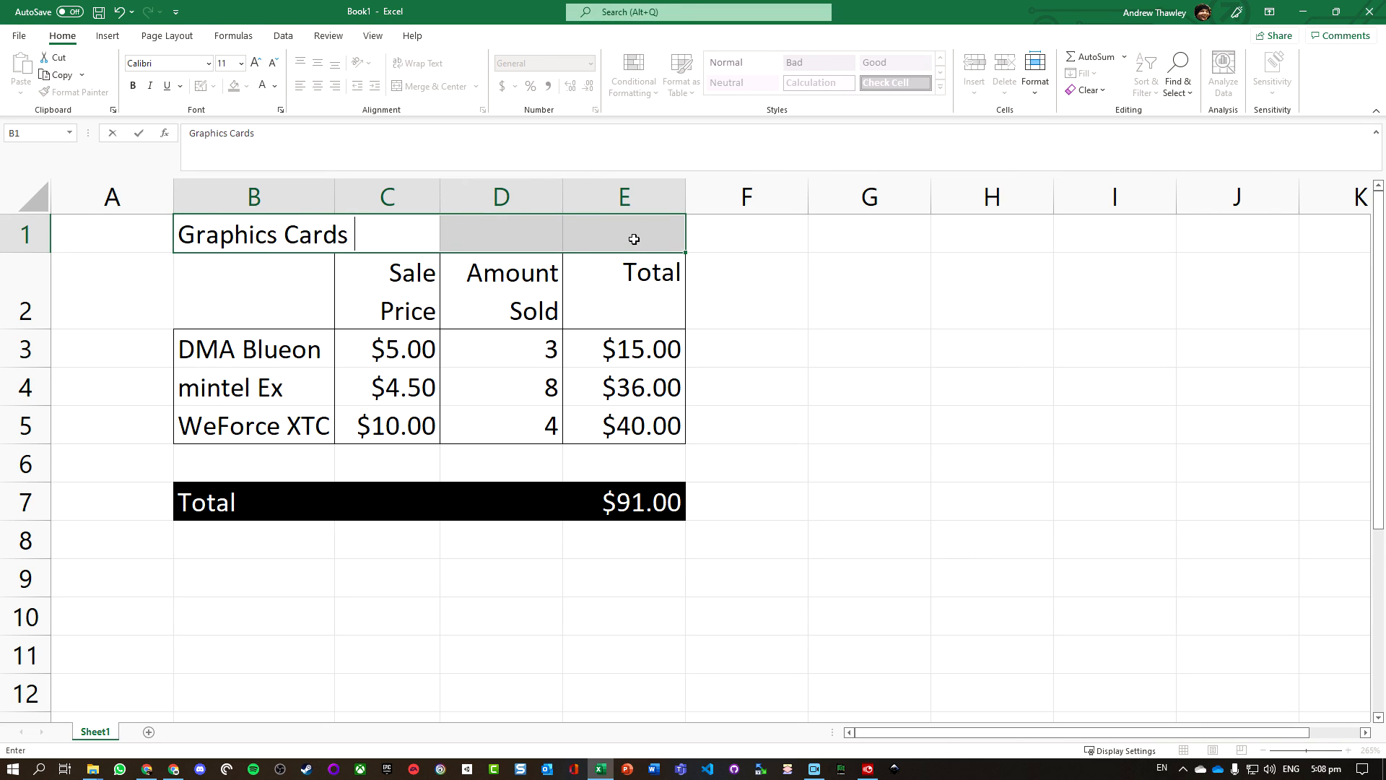
type("CSol")
key("Return")
Merge and center the title across cells B1:E1
key("Up")
key("shift+Right")
key("shift+Right")
key("shift+Right")
left_click(467, 89)
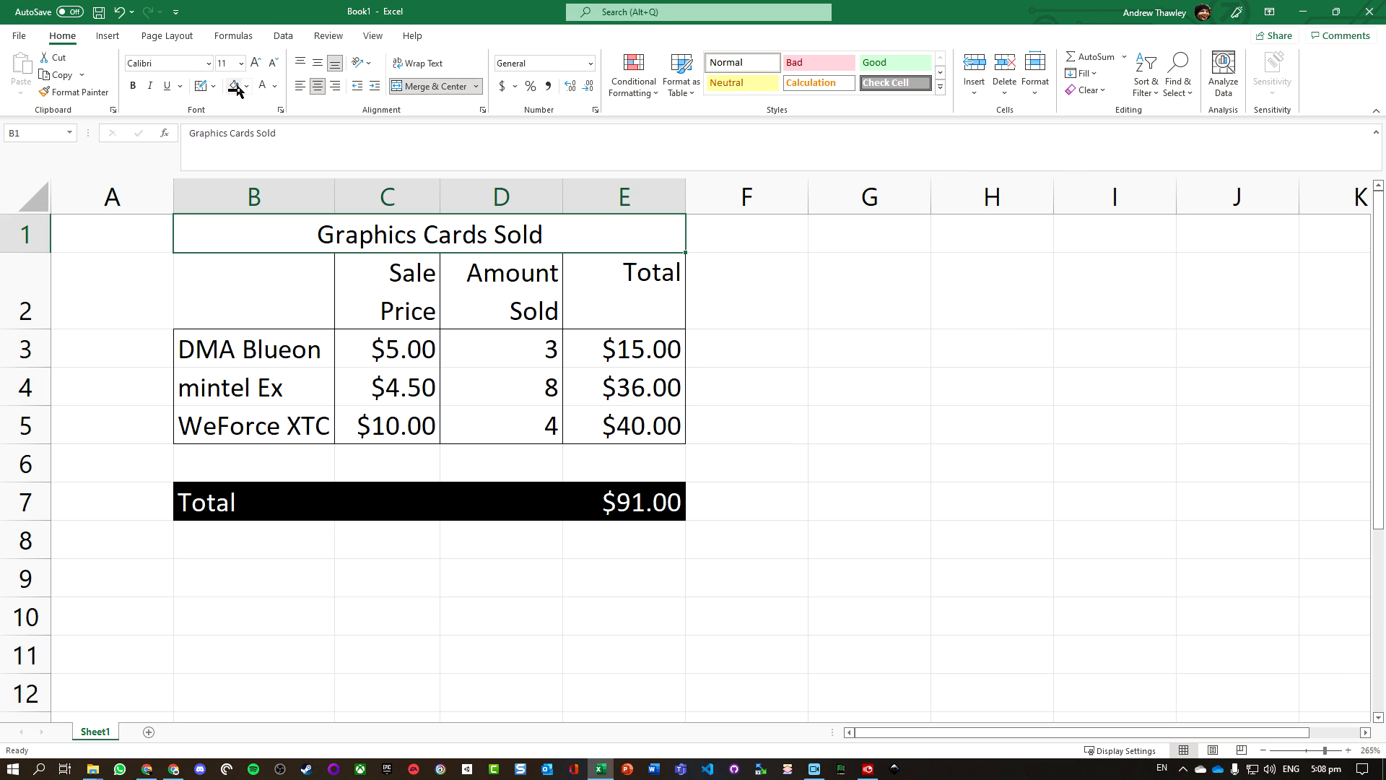
Set the merged title in row 1 to font size 24 and make it bold
left_click(234, 63)
key("Return")
key("ctrl+b")
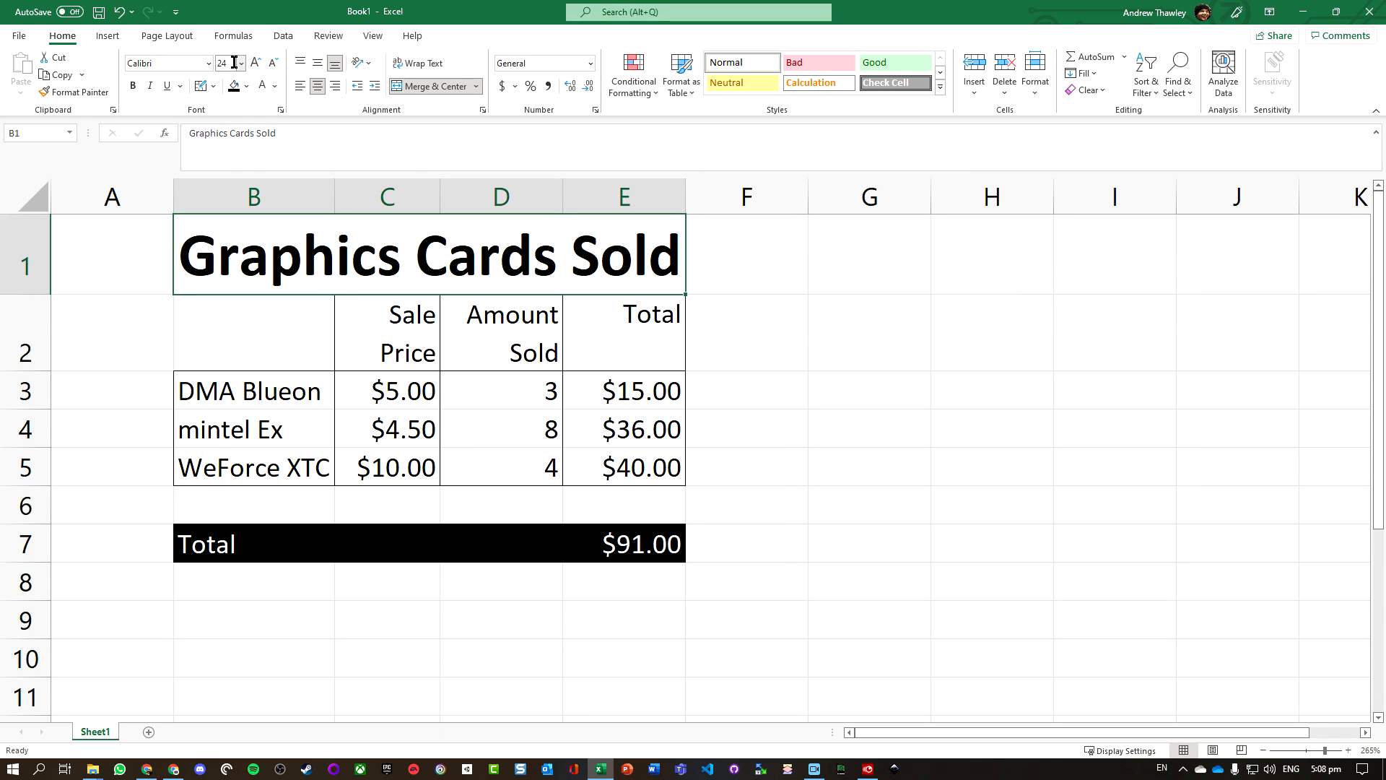
left_click(224, 477)
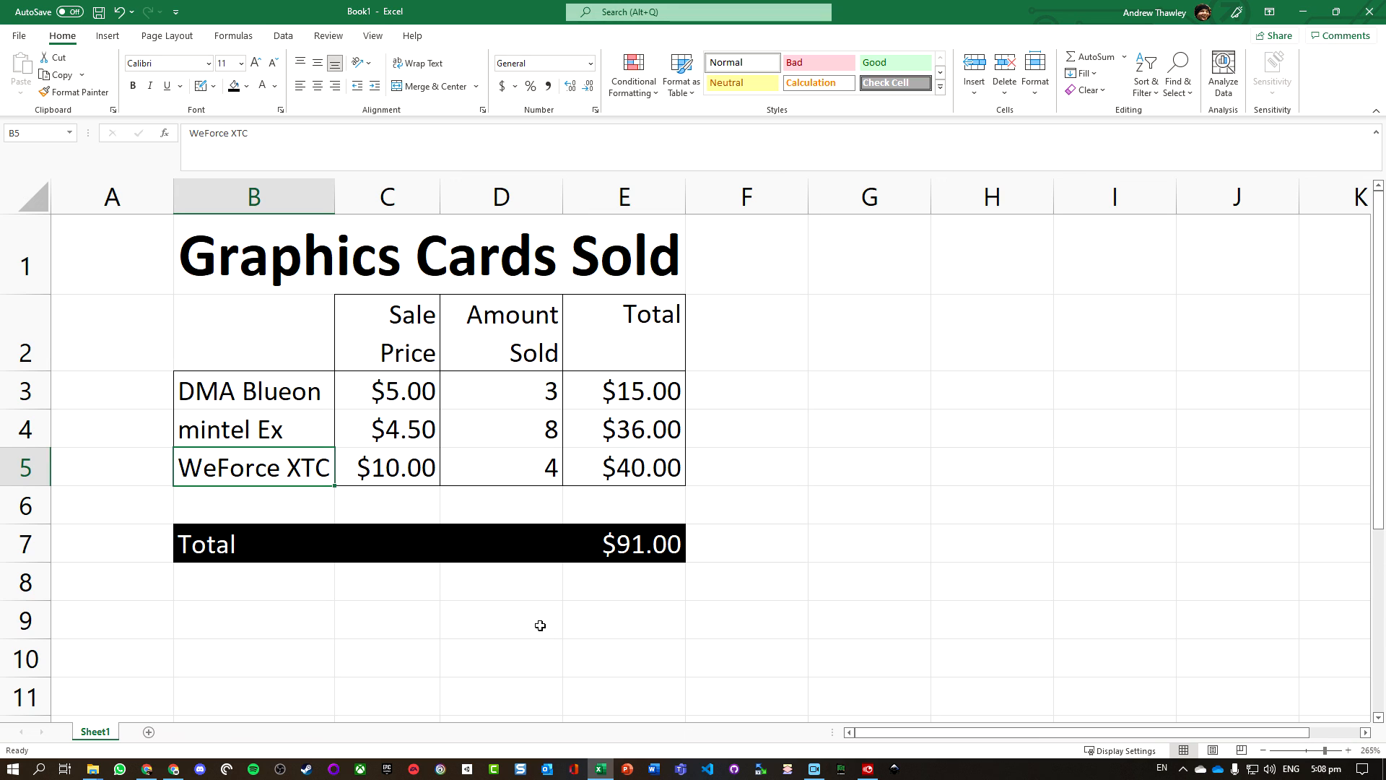
left_click(641, 551)
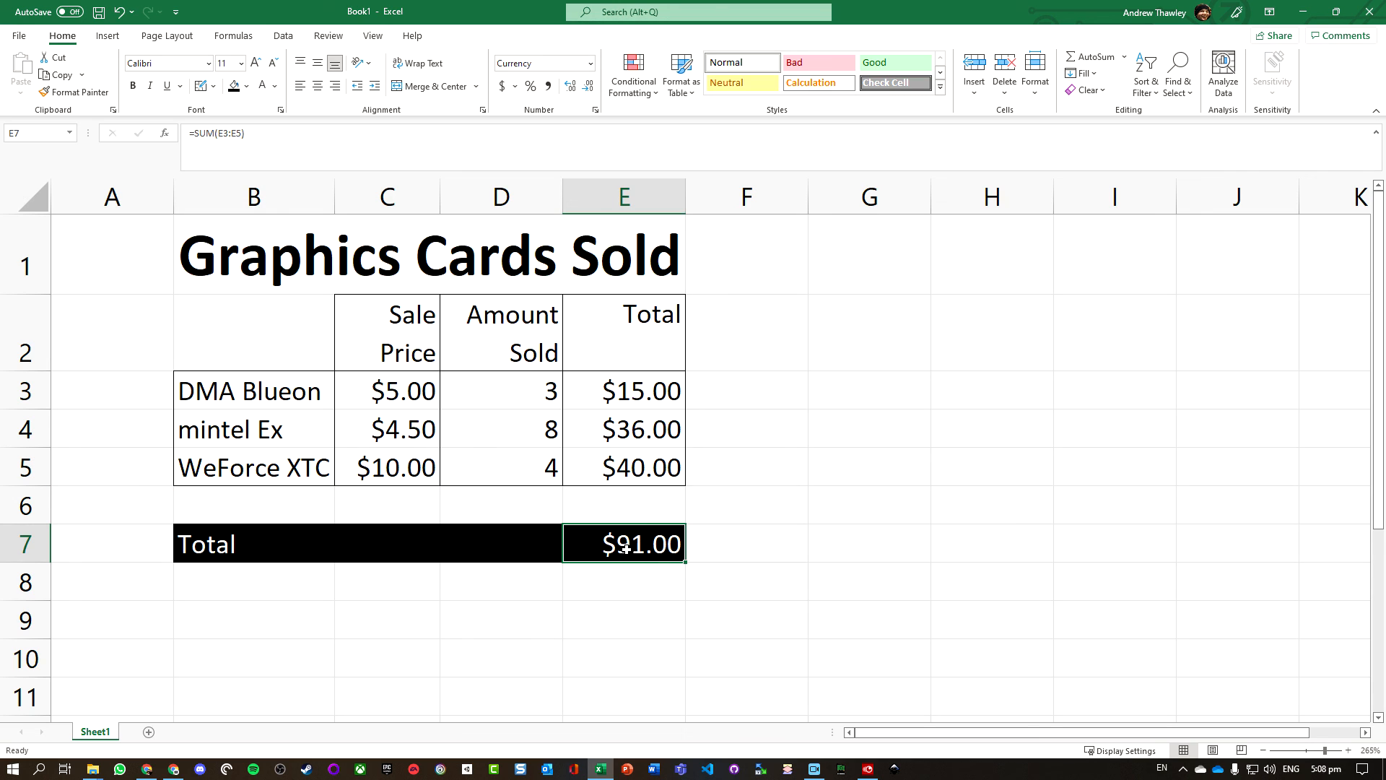